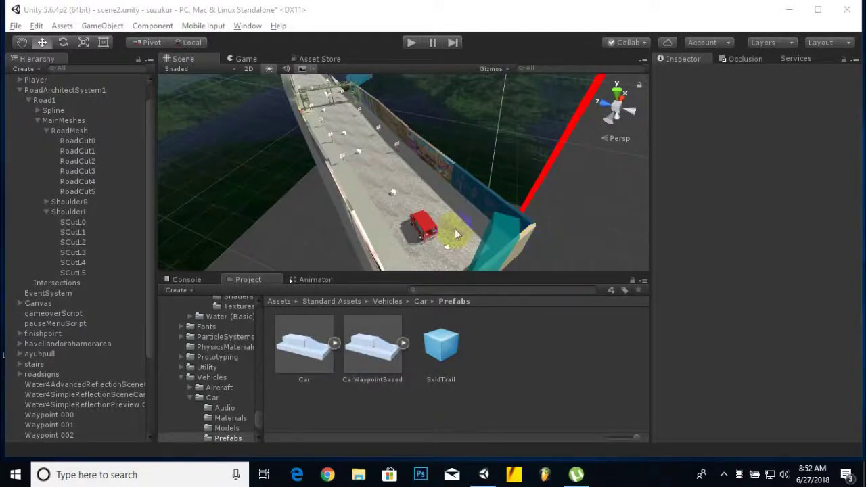
# - Examine the waypoint cubes laid out along the walled road, from the red vehicle to the distant bend
pyautogui.scroll(3, 420, 228)
pyautogui.moveTo(414, 182); pyautogui.dragTo(461, 235, button='right')
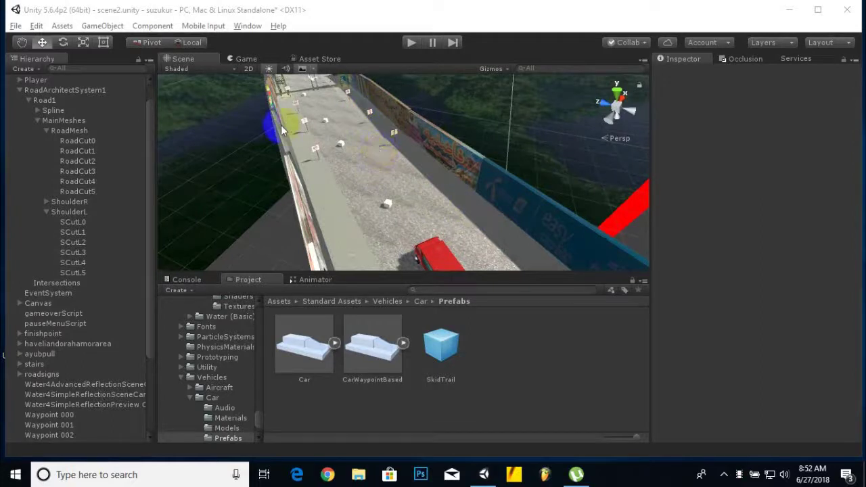
pyautogui.moveTo(283, 190); pyautogui.dragTo(232, 172, button='middle')
pyautogui.scroll(-5, 326, 194)
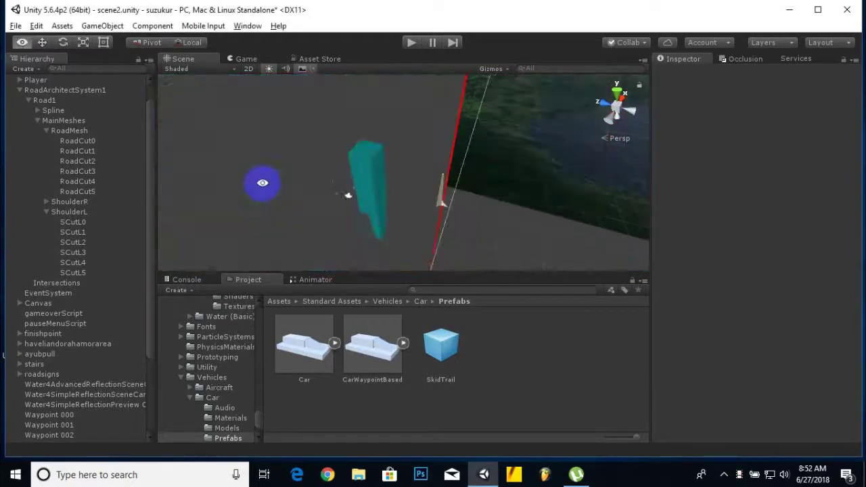
pyautogui.moveTo(261, 182); pyautogui.dragTo(292, 197, button='right')
pyautogui.scroll(8, 294, 196)
pyautogui.moveTo(295, 193); pyautogui.dragTo(322, 108, button='middle')
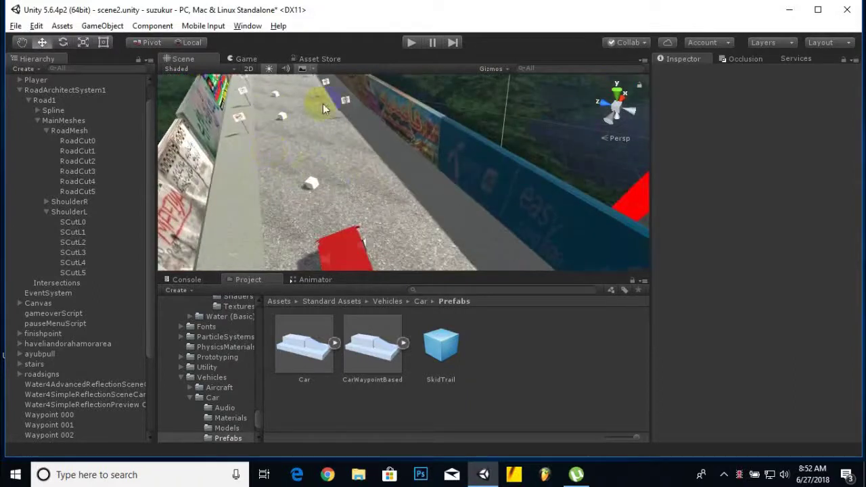
pyautogui.moveTo(352, 155); pyautogui.dragTo(356, 195, button='middle')
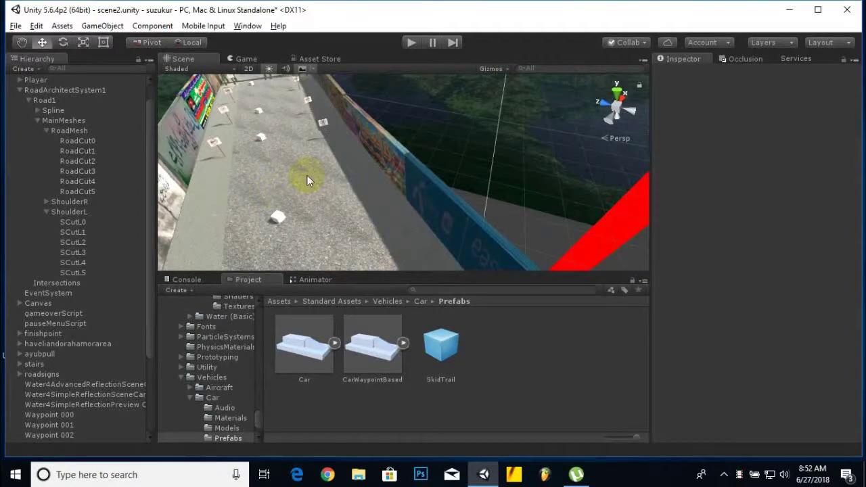
pyautogui.click(281, 220)
pyautogui.moveTo(285, 175); pyautogui.dragTo(286, 223, button='middle')
pyautogui.click(262, 182)
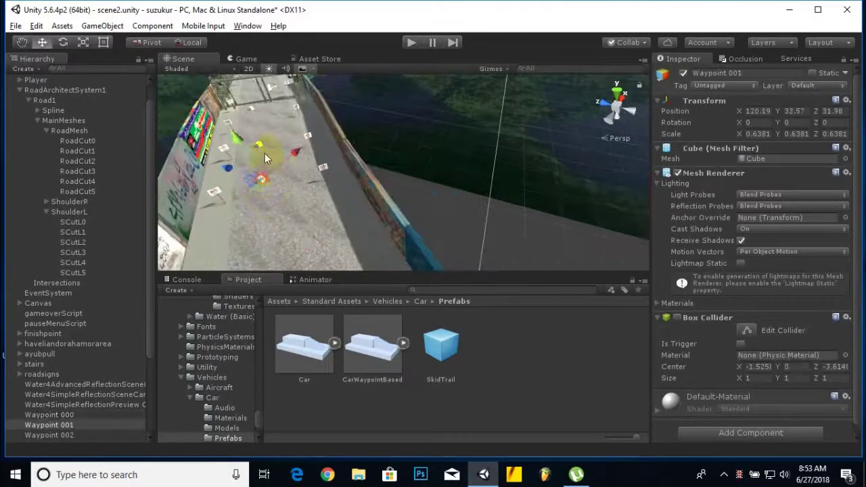
pyautogui.click(265, 149)
pyautogui.moveTo(268, 150); pyautogui.dragTo(250, 253, button='middle')
pyautogui.moveTo(255, 202); pyautogui.dragTo(223, 315, button='middle')
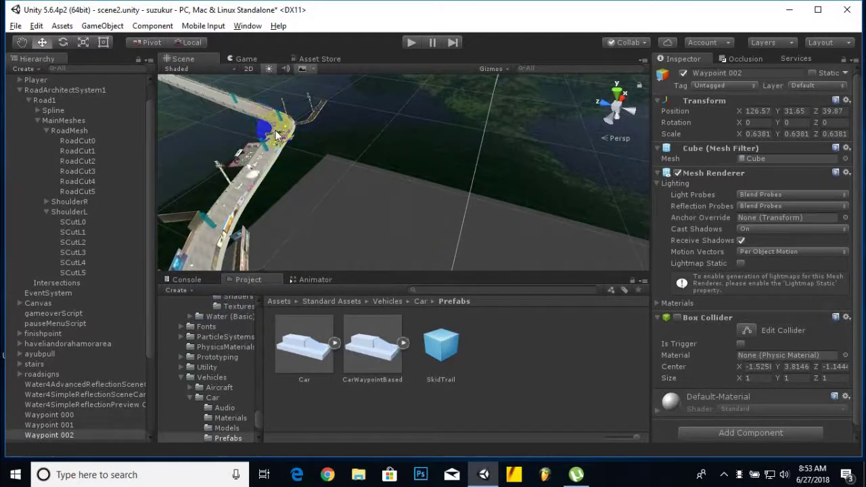
pyautogui.moveTo(245, 205); pyautogui.dragTo(315, 125, button='middle')
pyautogui.keyDown('alt'); pyautogui.moveTo(319, 180); pyautogui.dragTo(265, 162); pyautogui.keyUp('alt')
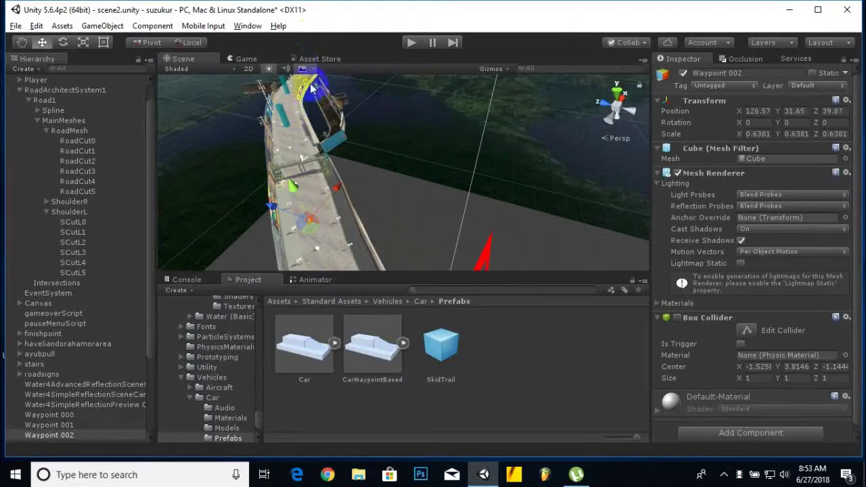
pyautogui.keyDown('alt'); pyautogui.moveTo(296, 142); pyautogui.dragTo(352, 176); pyautogui.keyUp('alt')
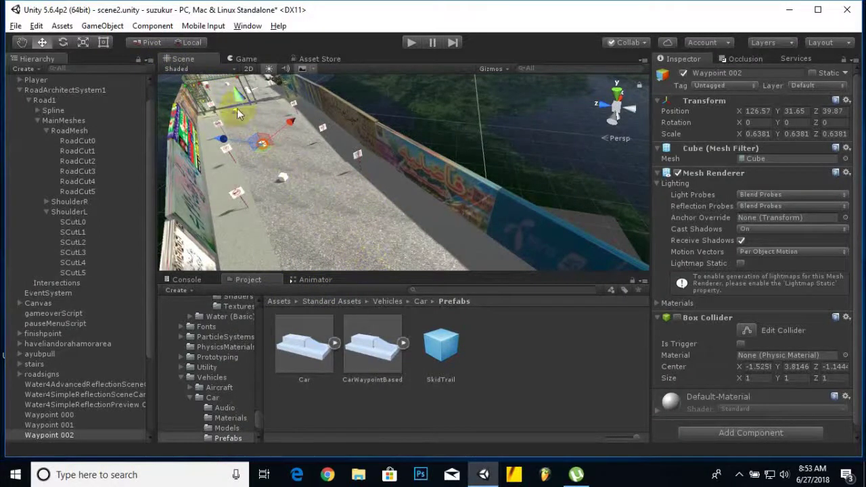
pyautogui.scroll(-3, 309, 179)
pyautogui.moveTo(323, 204); pyautogui.dragTo(316, 184, button='middle')
pyautogui.scroll(3, 314, 184)
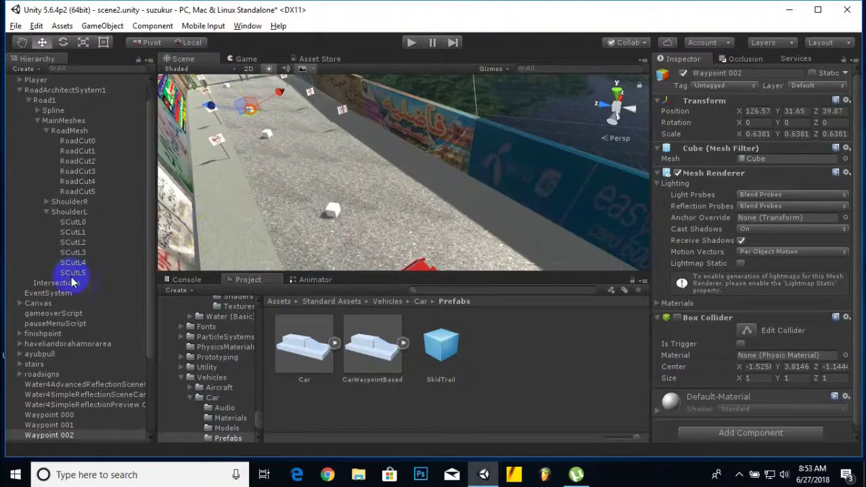
# - Create an empty game object in the scene and rename it waypointcircut1
pyautogui.scroll(-3, 102, 284)
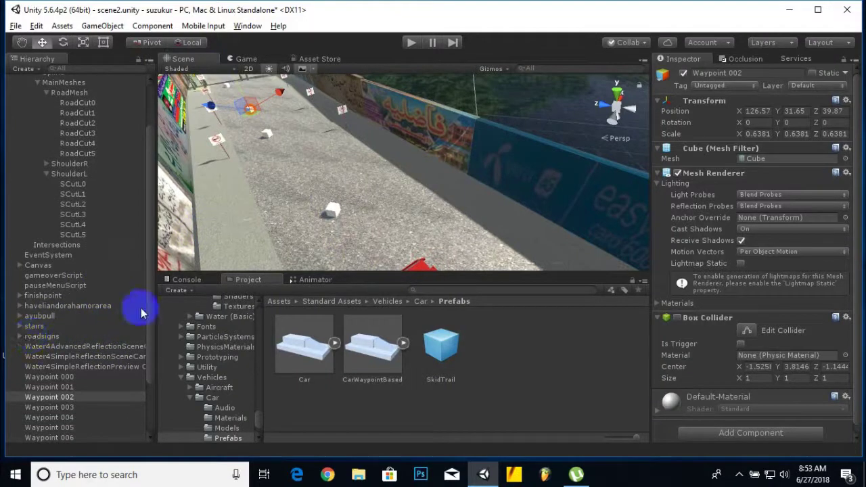
pyautogui.click(29, 69)
pyautogui.click(53, 83)
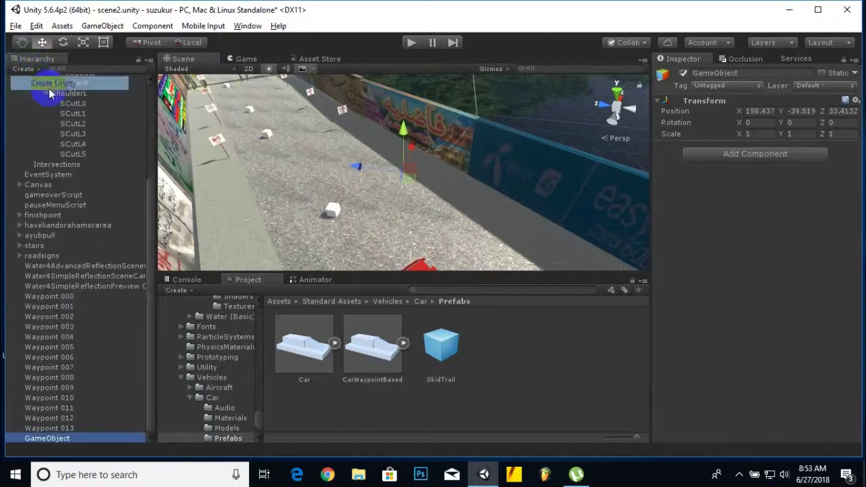
pyautogui.rightClick(71, 437)
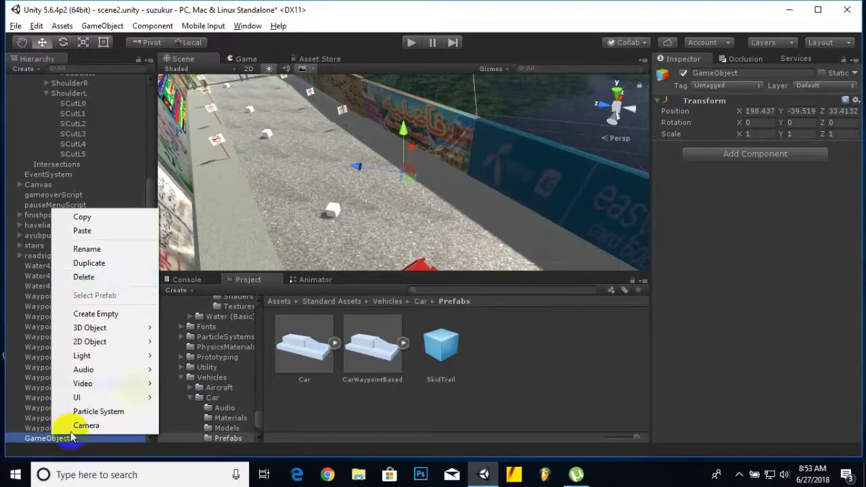
pyautogui.click(95, 249)
pyautogui.write('waypointcircut1')
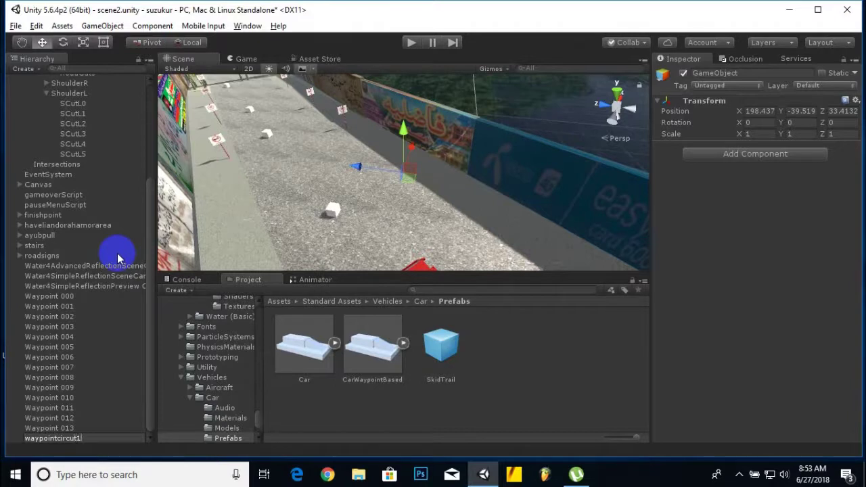
pyautogui.press('Return')
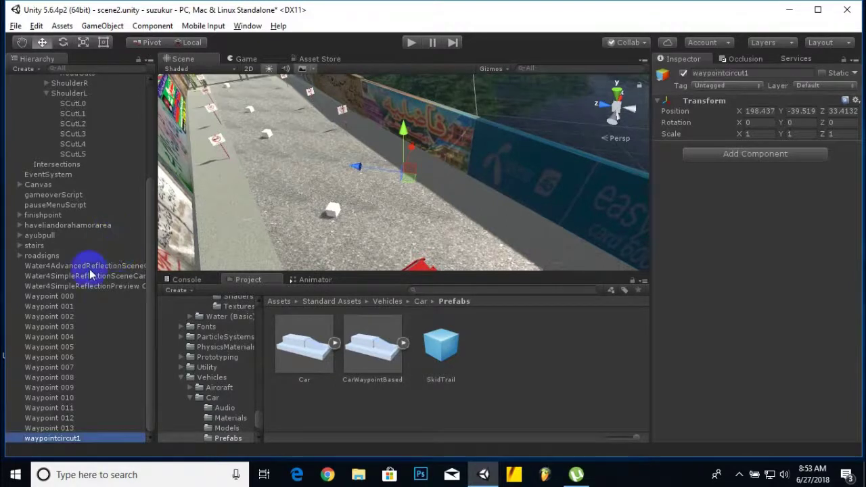
# - Make Waypoint 000 through Waypoint 013 children of waypointcircut1 and collapse the group
pyautogui.click(62, 297)
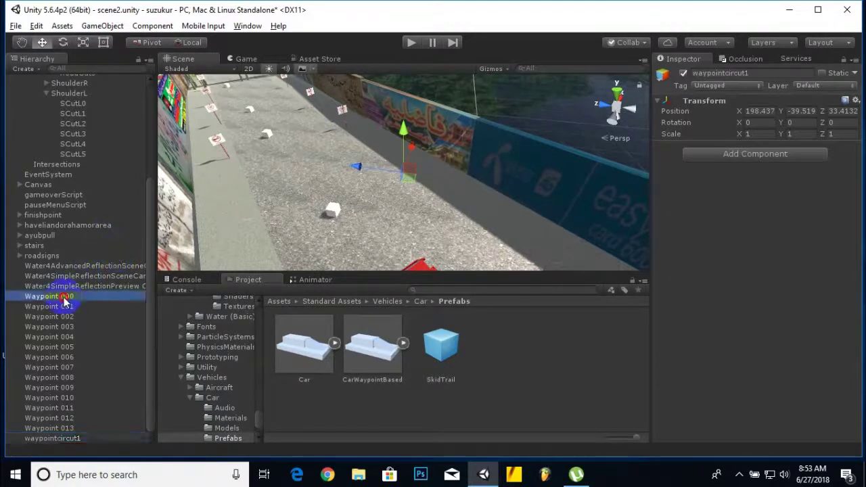
pyautogui.keyDown('shift'); pyautogui.click(70, 428); pyautogui.keyUp('shift')
pyautogui.moveTo(73, 301); pyautogui.dragTo(81, 439)
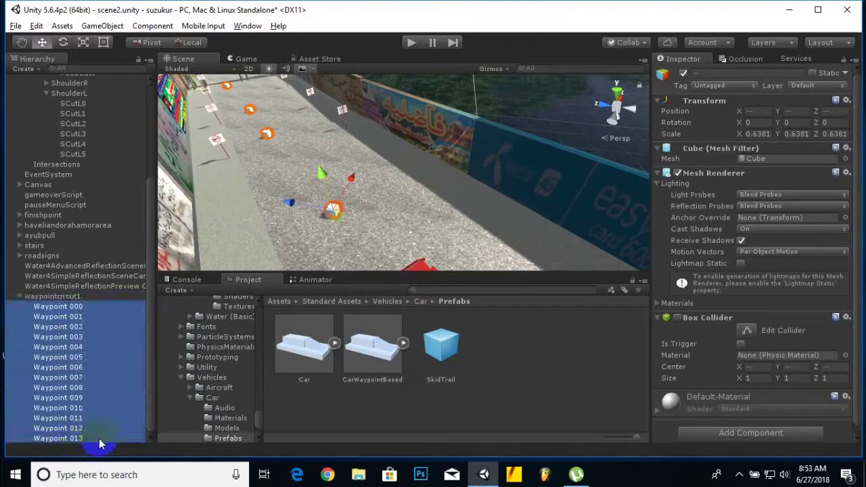
pyautogui.click(19, 296)
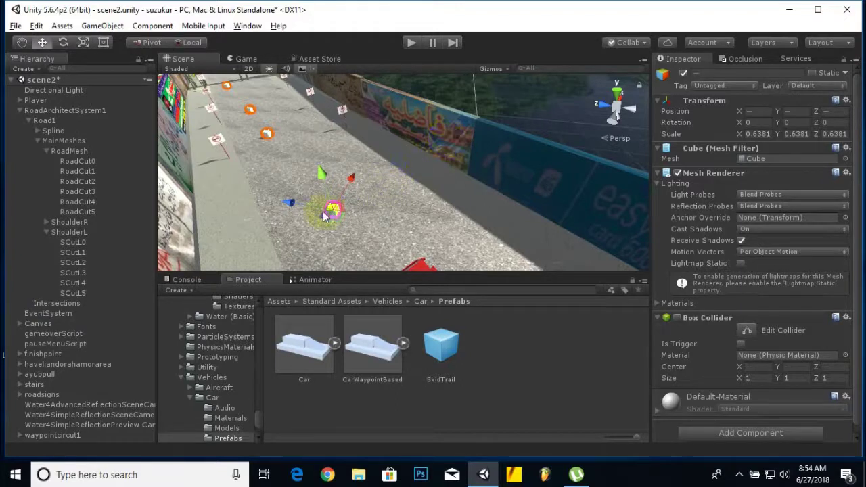
# - Place the CarWaypointBased prefab on the road beside the red vehicle and rotate it about 36 degrees around Y
pyautogui.scroll(3, 359, 203)
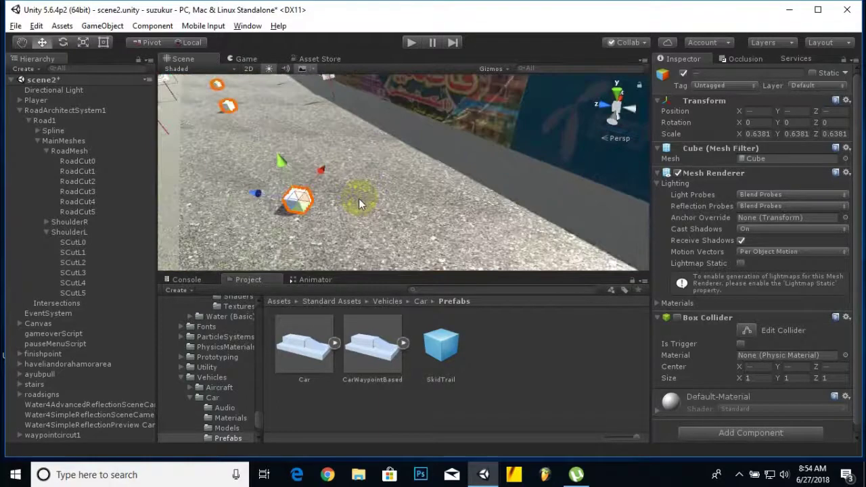
pyautogui.moveTo(358, 198); pyautogui.dragTo(368, 211, button='middle')
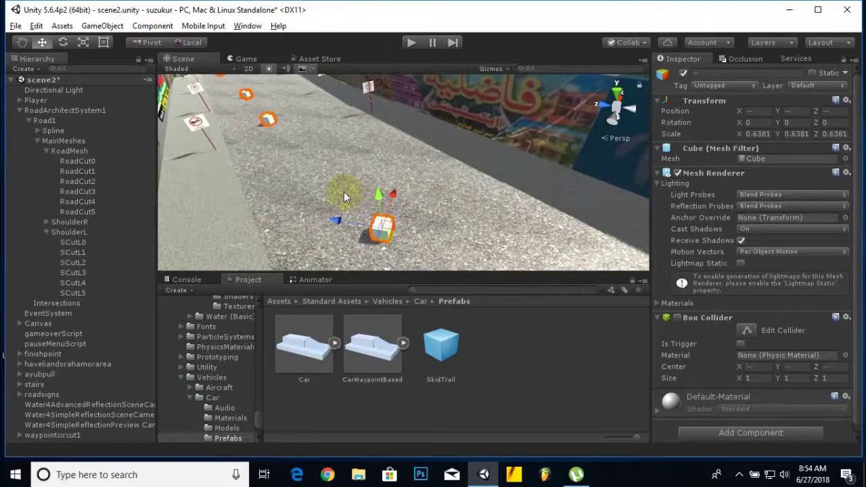
pyautogui.keyDown('alt'); pyautogui.moveTo(387, 149); pyautogui.dragTo(384, 179); pyautogui.keyUp('alt')
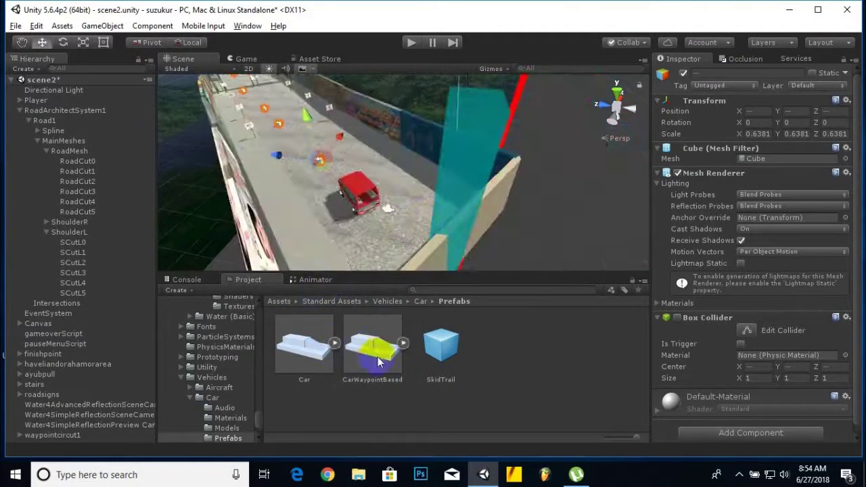
pyautogui.moveTo(377, 362); pyautogui.dragTo(403, 177)
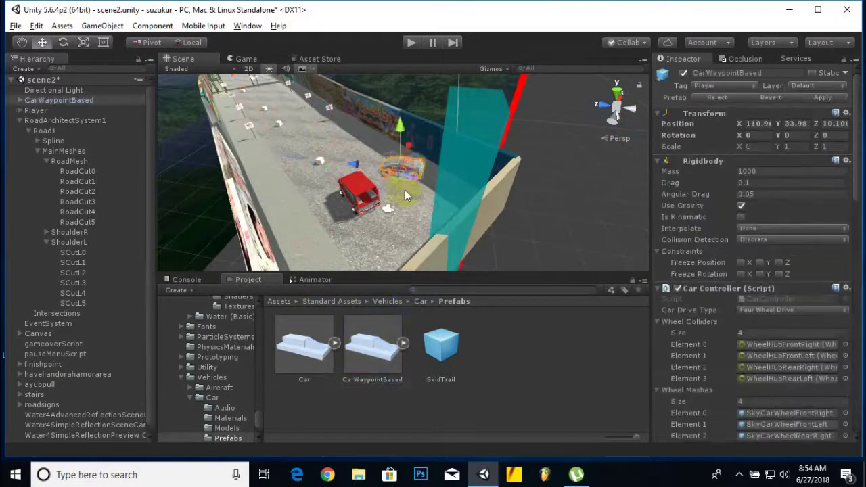
pyautogui.press('f')
pyautogui.click(64, 44)
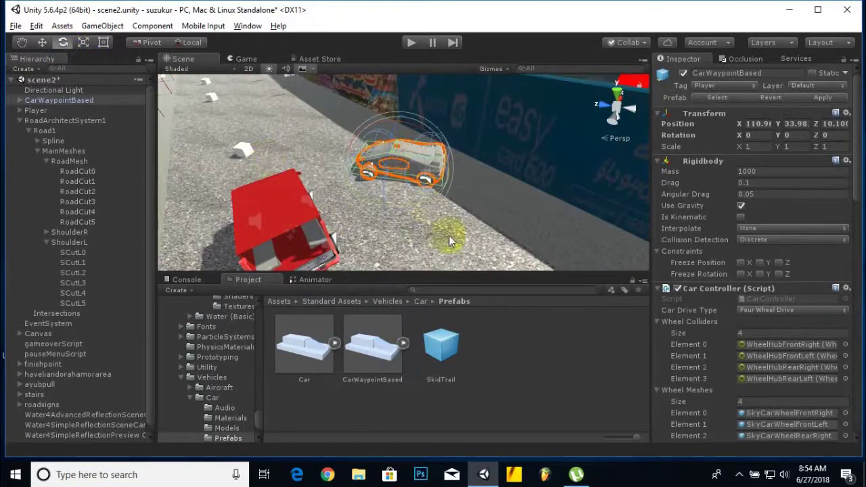
pyautogui.moveTo(420, 202); pyautogui.dragTo(352, 218)
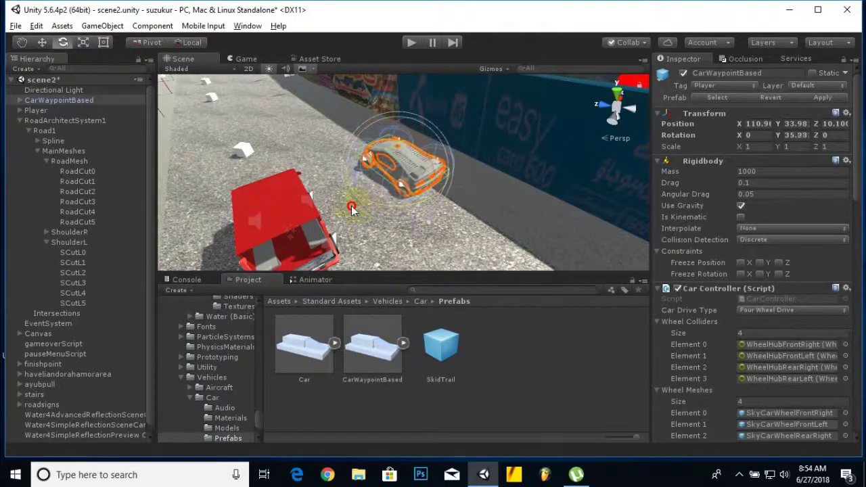
# - Test the waypoint car in play mode, stop the game and inspect the car beside the red vehicle
pyautogui.click(412, 42)
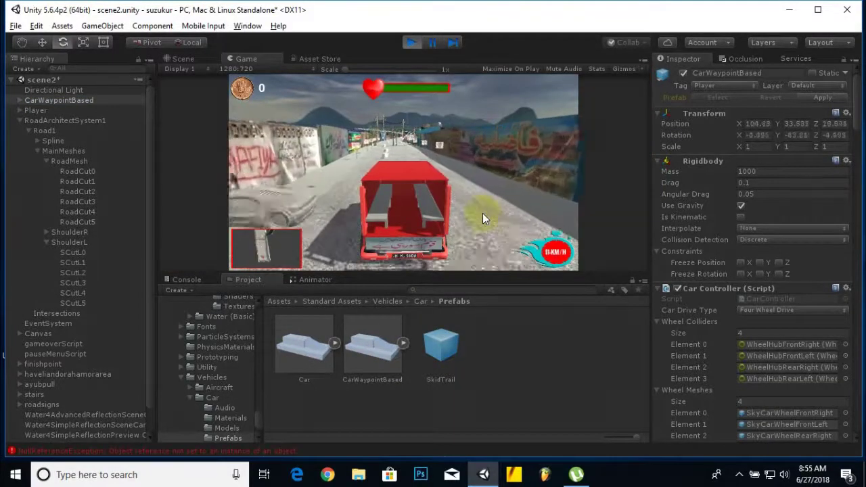
pyautogui.click(412, 42)
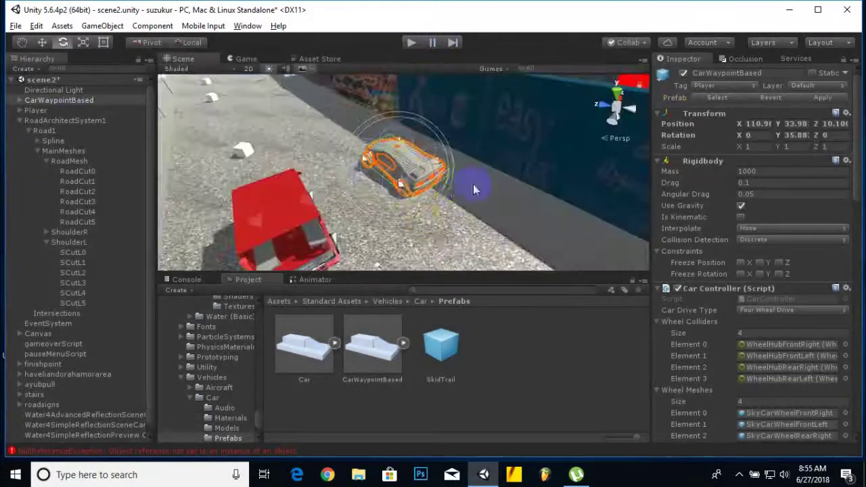
pyautogui.moveTo(359, 167); pyautogui.dragTo(365, 193, button='middle')
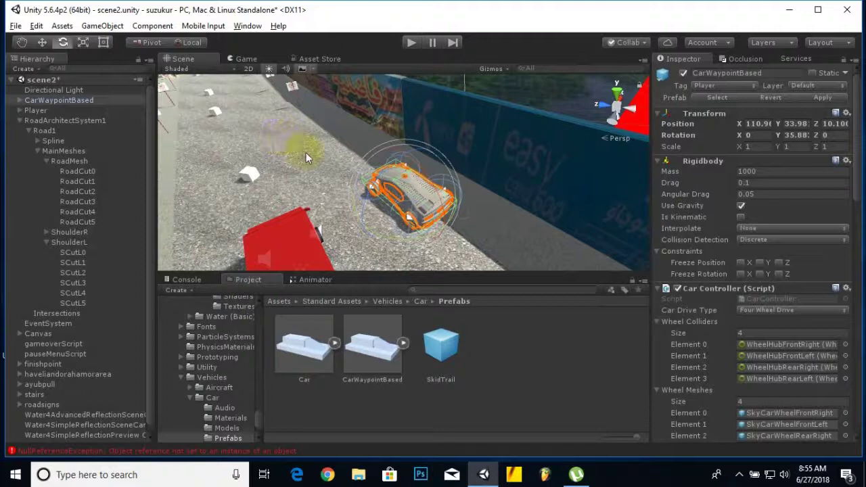
pyautogui.scroll(-4, 305, 154)
pyautogui.moveTo(377, 185); pyautogui.dragTo(425, 175, button='middle')
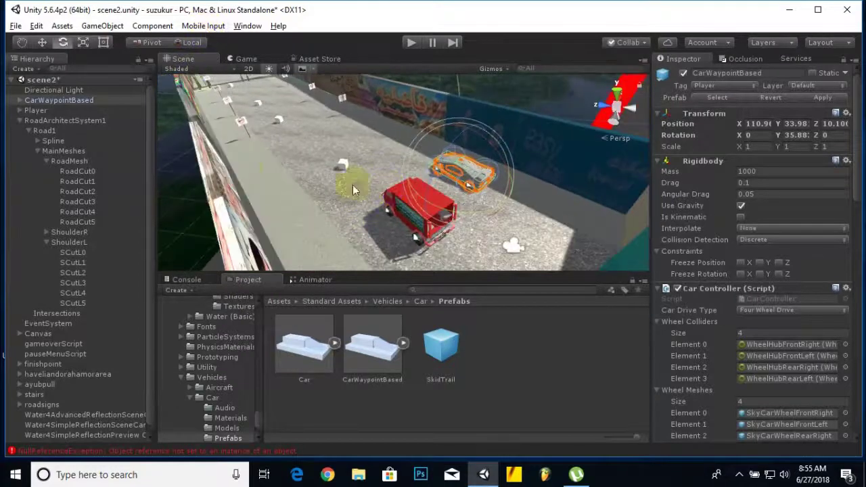
pyautogui.press('f')
pyautogui.scroll(4, 386, 179)
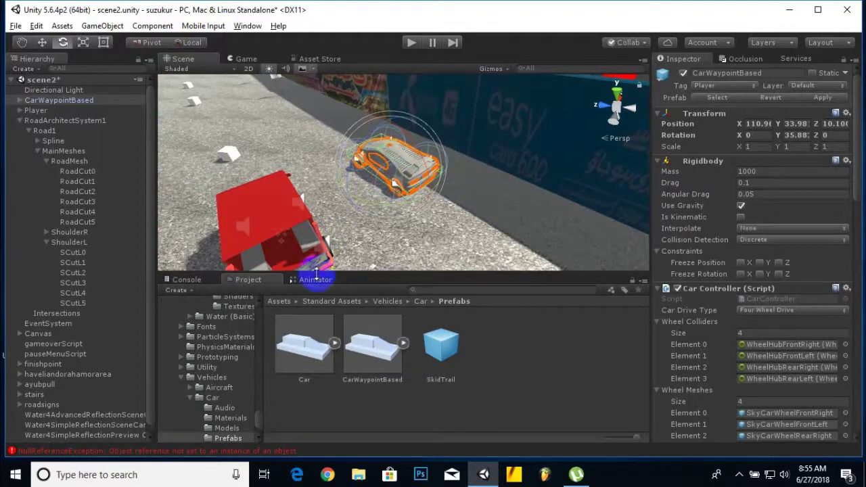
# - Attach the WaypointCircuit script from the Standard Assets Utility folder to the waypointcircut1 object
pyautogui.click(321, 302)
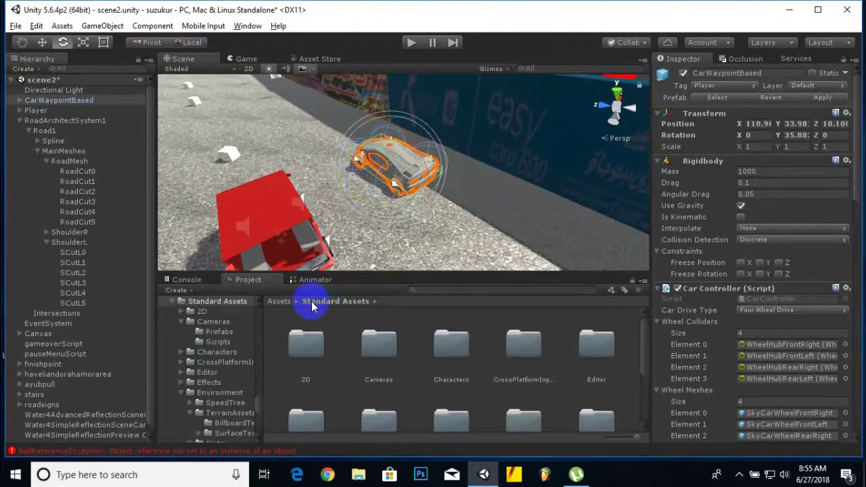
pyautogui.scroll(-5, 424, 338)
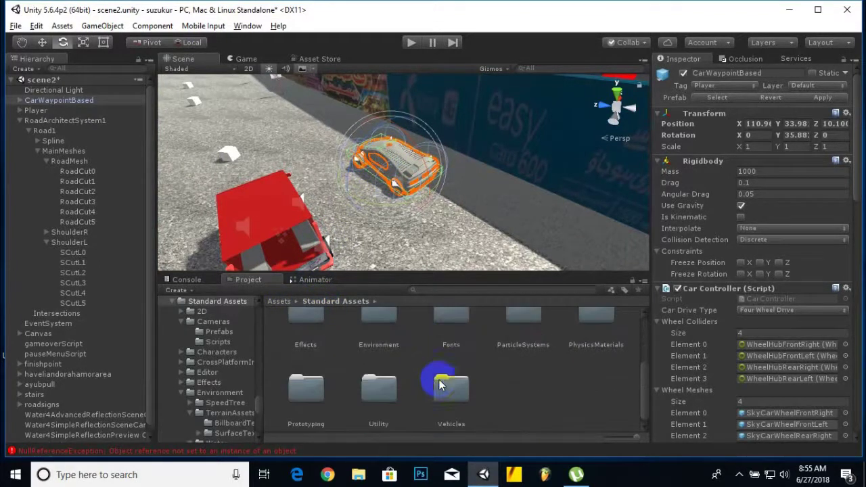
pyautogui.doubleClick(386, 401)
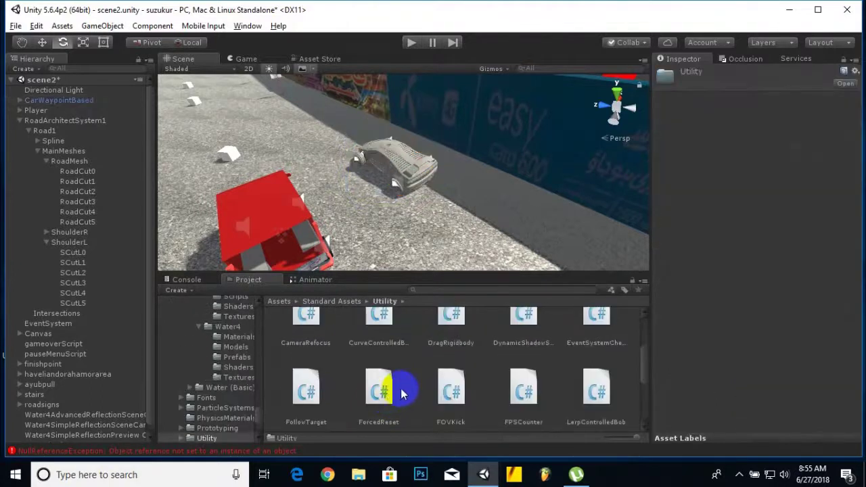
pyautogui.scroll(-2, 490, 376)
pyautogui.scroll(-2, 489, 374)
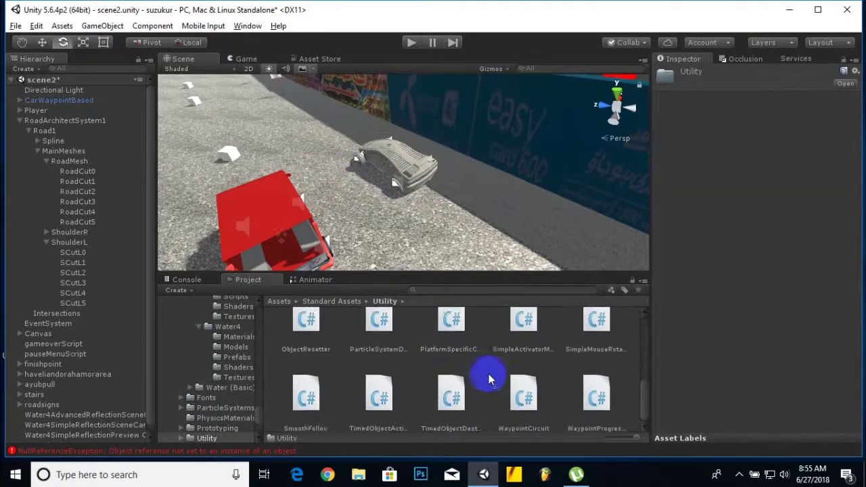
pyautogui.click(527, 398)
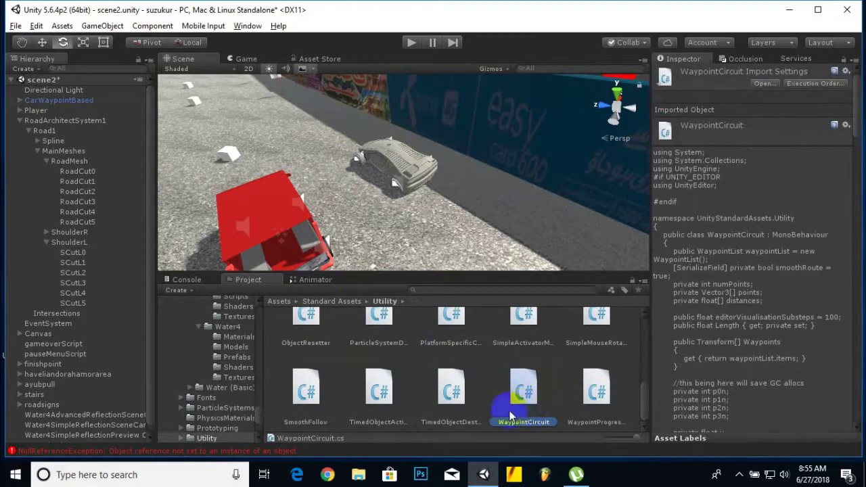
pyautogui.click(20, 121)
pyautogui.click(54, 252)
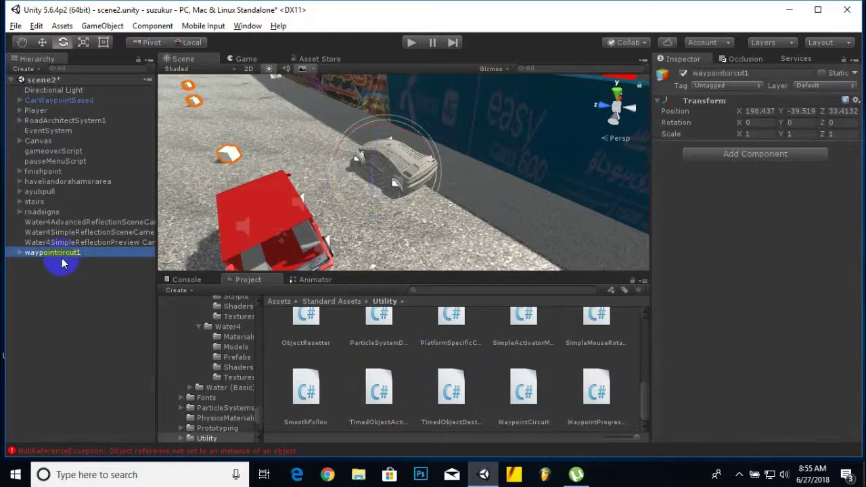
pyautogui.moveTo(518, 396); pyautogui.dragTo(75, 255)
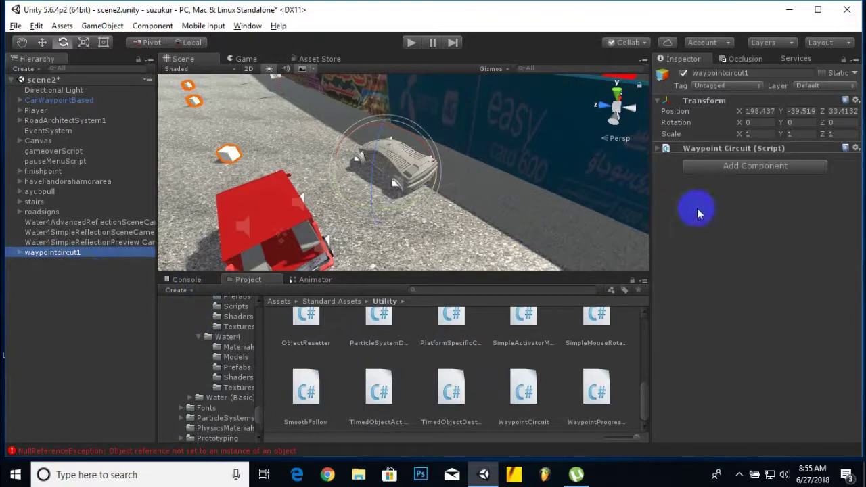
# - Fill the Waypoint Circuit list on waypointcircut1 using all of its child waypoint objects
pyautogui.click(19, 253)
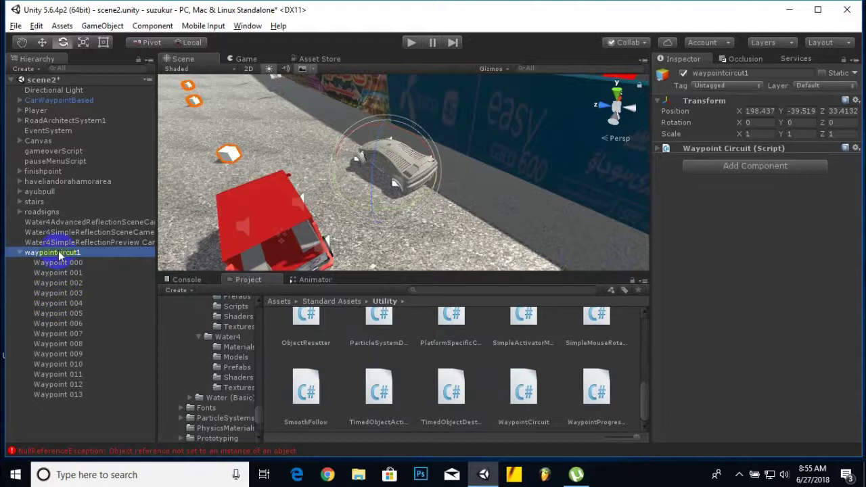
pyautogui.click(656, 149)
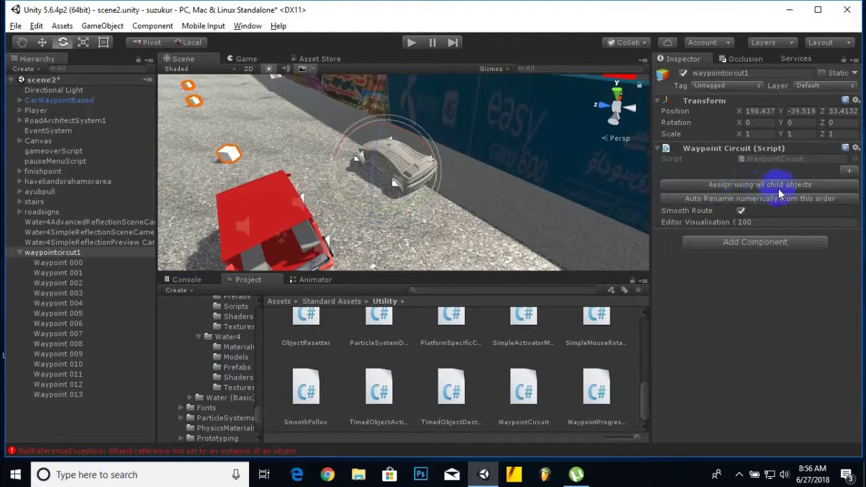
pyautogui.click(743, 185)
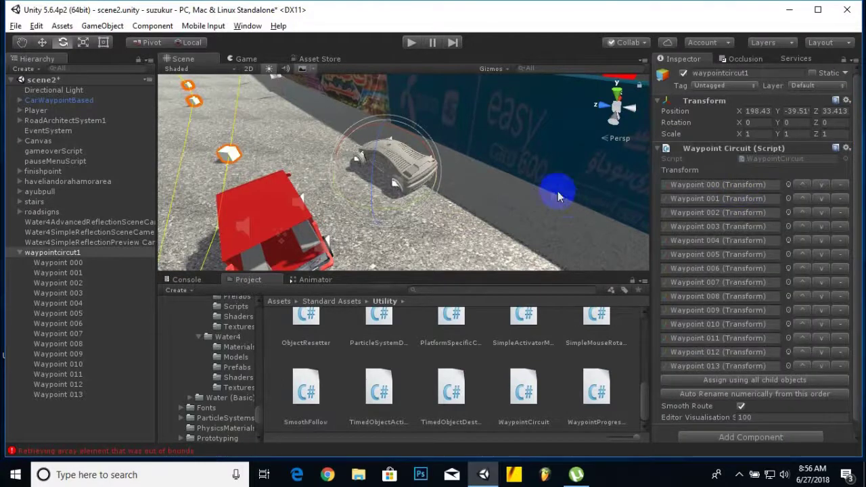
# - Move Waypoint 001 along the road to about X -79.37 and Z -2.79
pyautogui.scroll(-5, 226, 201)
pyautogui.moveTo(257, 199); pyautogui.dragTo(198, 206, button='middle')
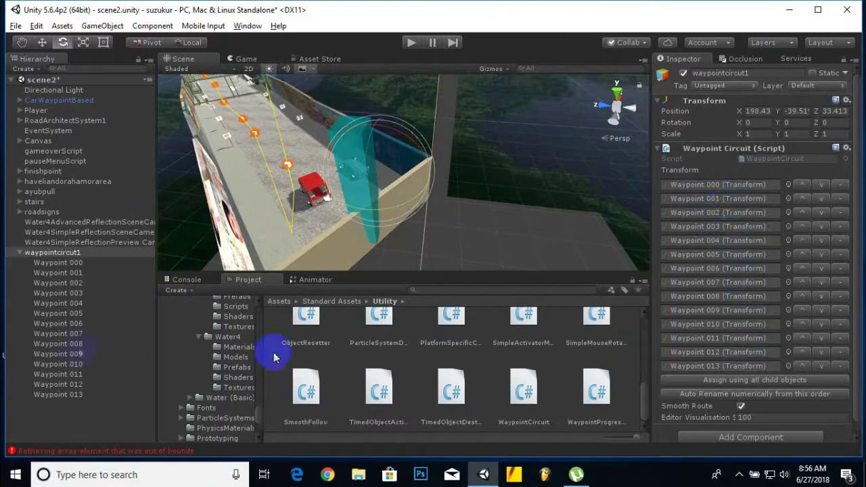
pyautogui.click(61, 262)
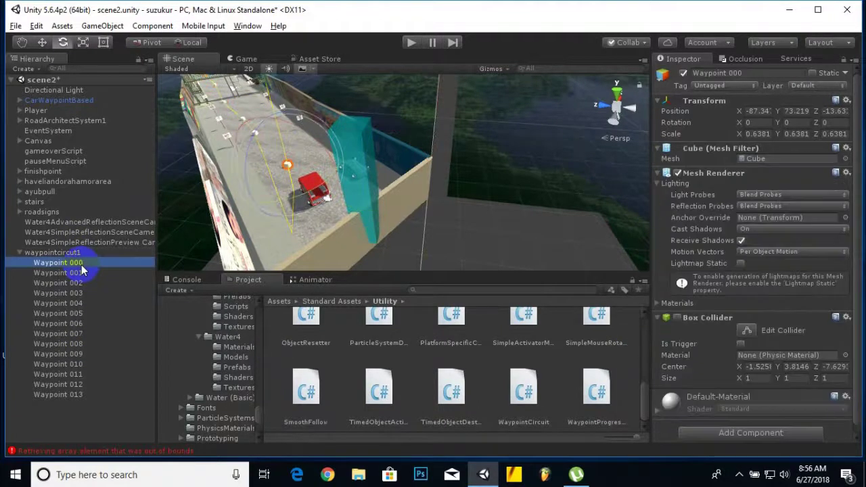
pyautogui.click(284, 174)
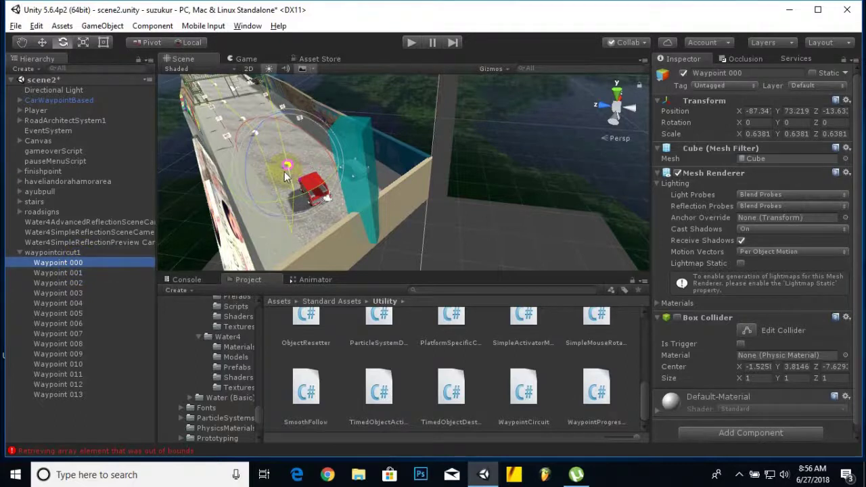
pyautogui.click(70, 273)
pyautogui.click(44, 46)
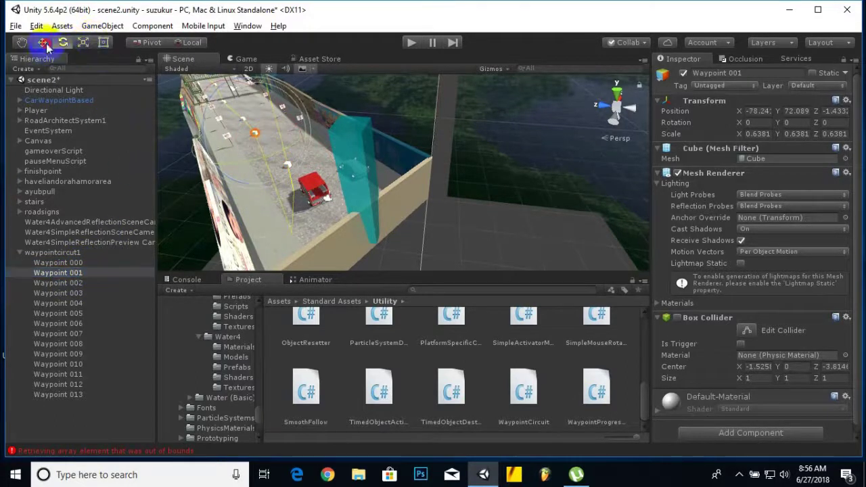
pyautogui.moveTo(280, 115); pyautogui.dragTo(289, 106)
pyautogui.press('Up')
pyautogui.press('Left')
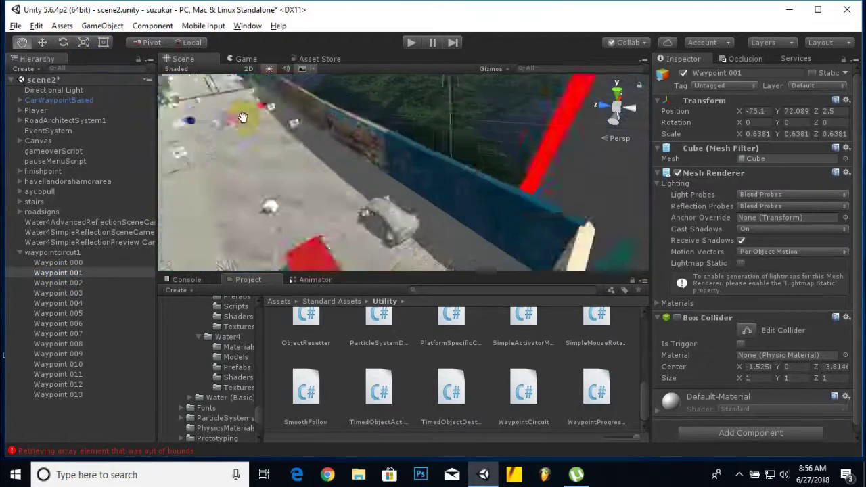
pyautogui.moveTo(308, 134); pyautogui.dragTo(323, 168)
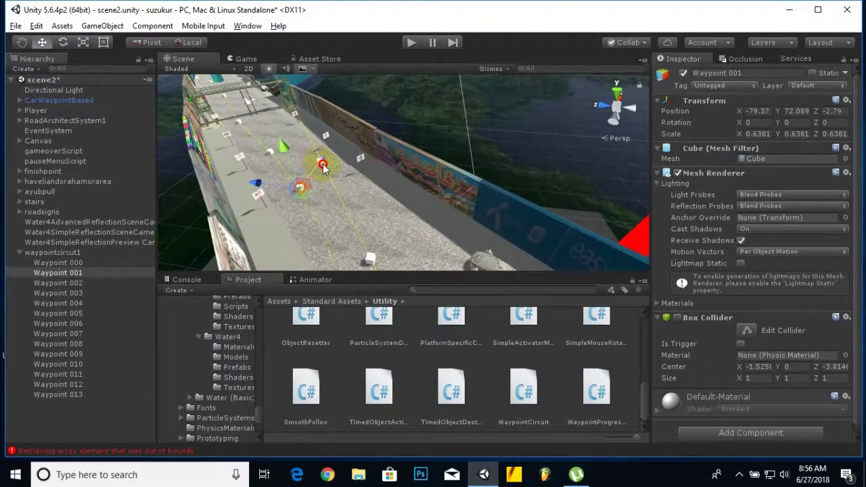
# - Examine the circuit's path line along the road, from the start area to the far bends and back
pyautogui.scroll(5, 290, 168)
pyautogui.scroll(-6, 291, 166)
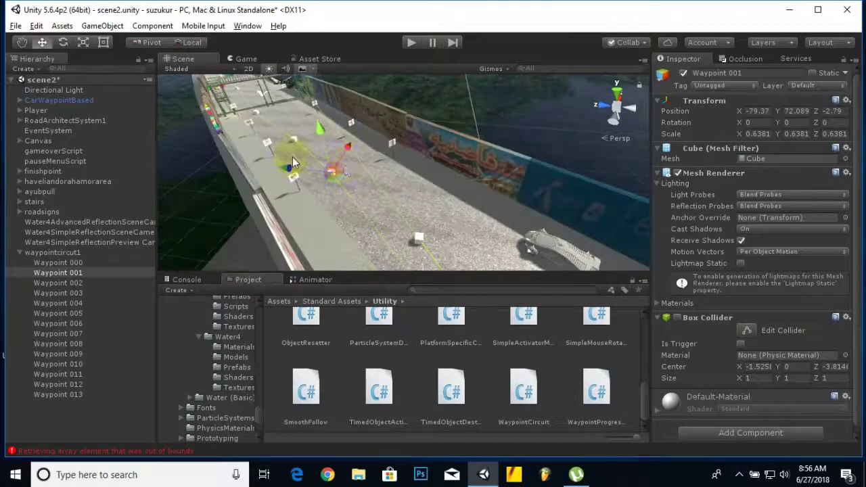
pyautogui.moveTo(217, 225); pyautogui.dragTo(225, 232, button='right')
pyautogui.click(226, 234)
pyautogui.moveTo(335, 166); pyautogui.dragTo(365, 211, button='right')
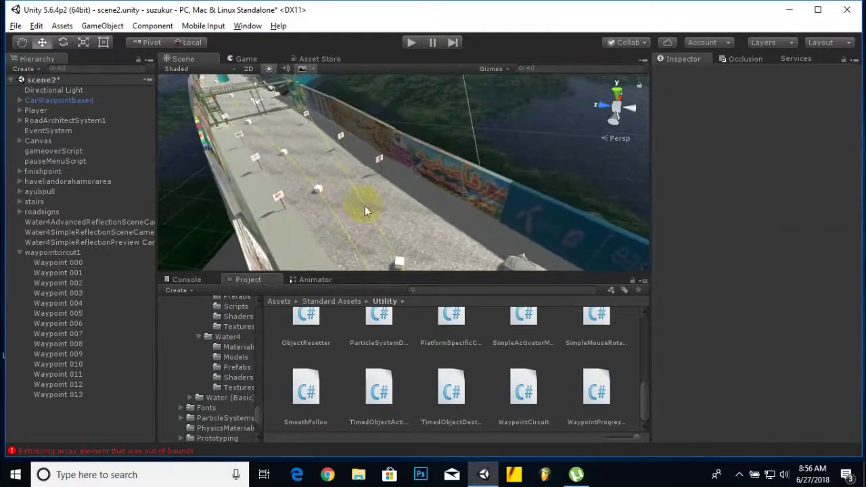
pyautogui.scroll(-4, 352, 179)
pyautogui.moveTo(352, 179); pyautogui.dragTo(440, 250, button='middle')
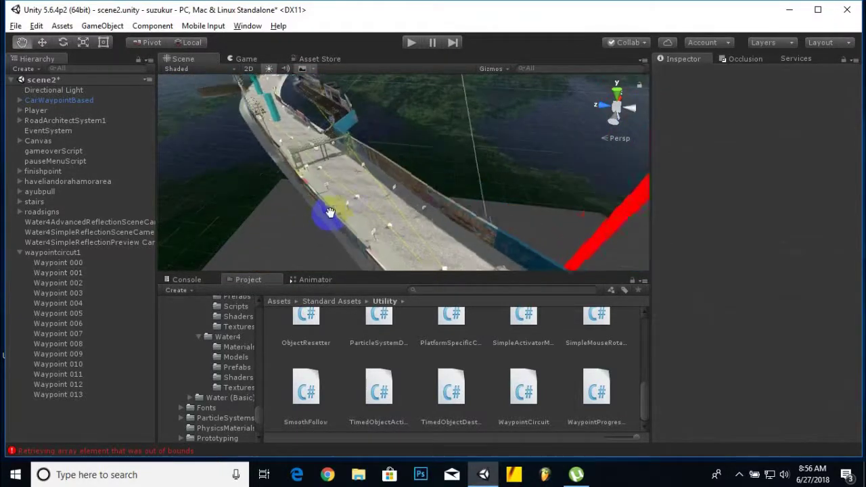
pyautogui.moveTo(328, 213); pyautogui.dragTo(425, 243, button='middle')
pyautogui.moveTo(340, 206); pyautogui.dragTo(299, 172, button='middle')
pyautogui.scroll(-3, 299, 172)
pyautogui.moveTo(399, 176); pyautogui.dragTo(344, 170, button='middle')
pyautogui.scroll(3, 383, 225)
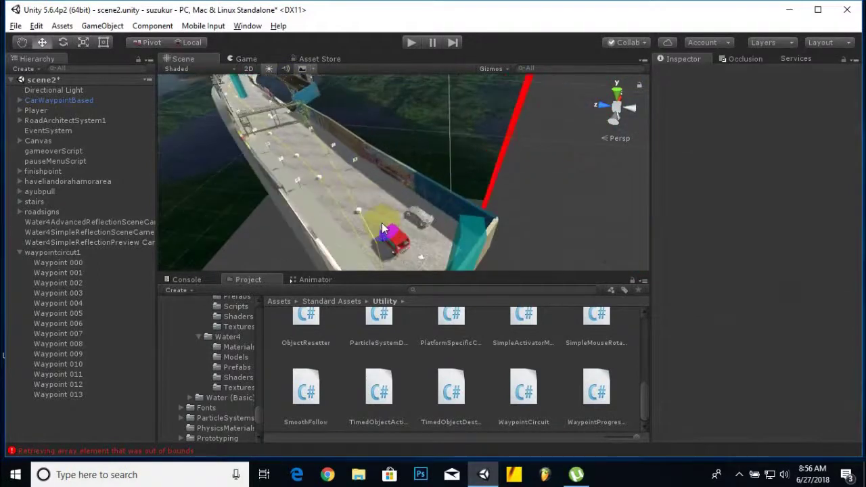
pyautogui.moveTo(401, 224); pyautogui.dragTo(412, 210, button='right')
# - Set the car's Waypoint Progress Tracker circuit to waypointcircut1 and check its WaypointTargetObject under the car's Helpers
pyautogui.click(427, 193)
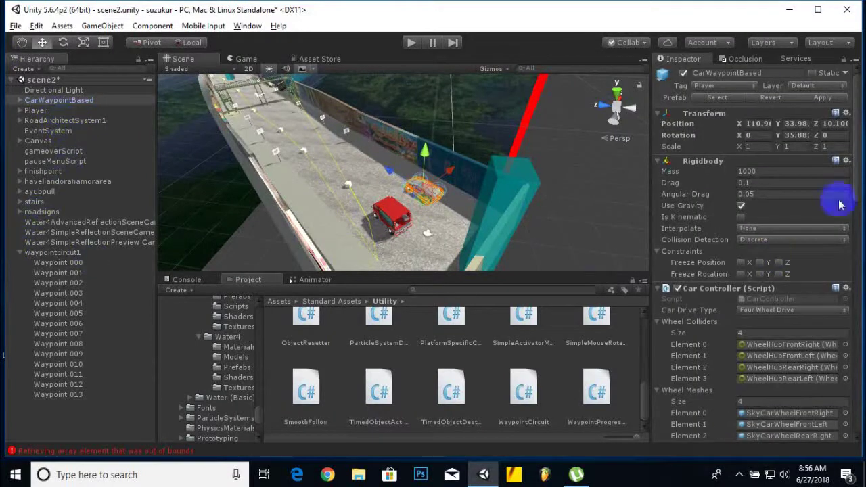
pyautogui.scroll(-8, 803, 222)
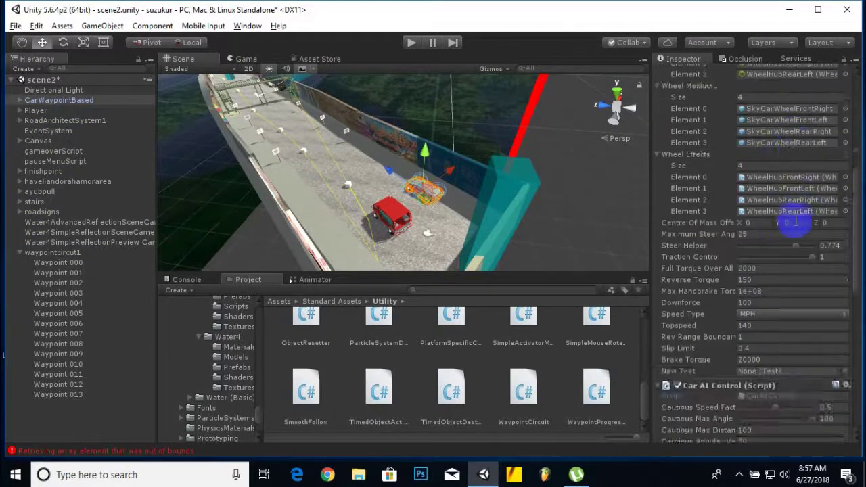
pyautogui.scroll(-8, 796, 221)
pyautogui.scroll(-5, 769, 210)
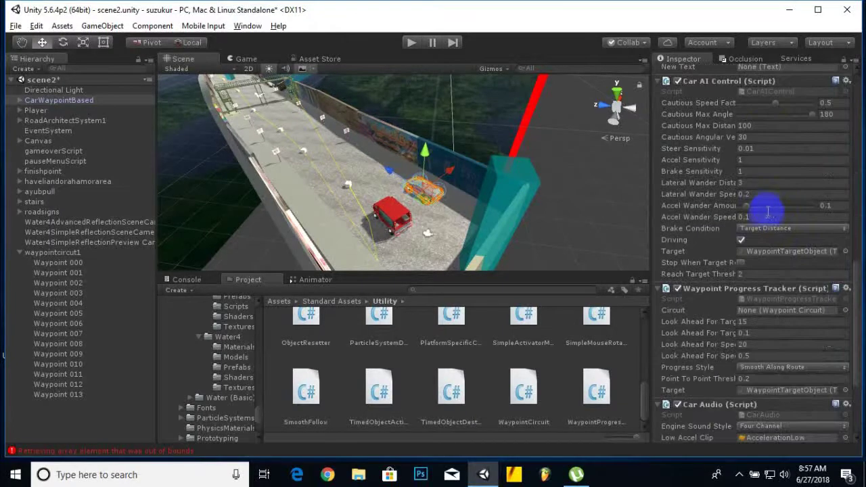
pyautogui.moveTo(787, 258)
pyautogui.mouseDown()
pyautogui.moveTo(656, 247)
pyautogui.moveTo(38, 244)
pyautogui.moveTo(114, 258)
pyautogui.moveTo(262, 239)
pyautogui.moveTo(768, 314)
pyautogui.moveTo(775, 341)
pyautogui.moveTo(778, 271)
pyautogui.mouseUp()
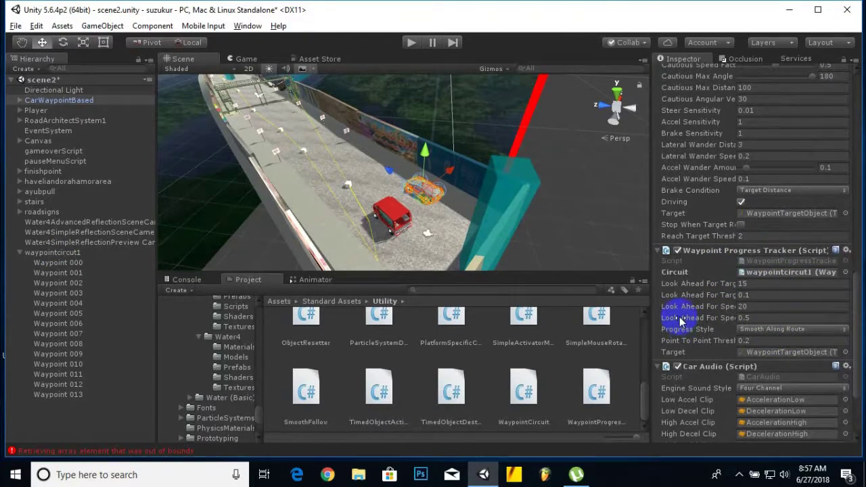
pyautogui.scroll(-4, 802, 414)
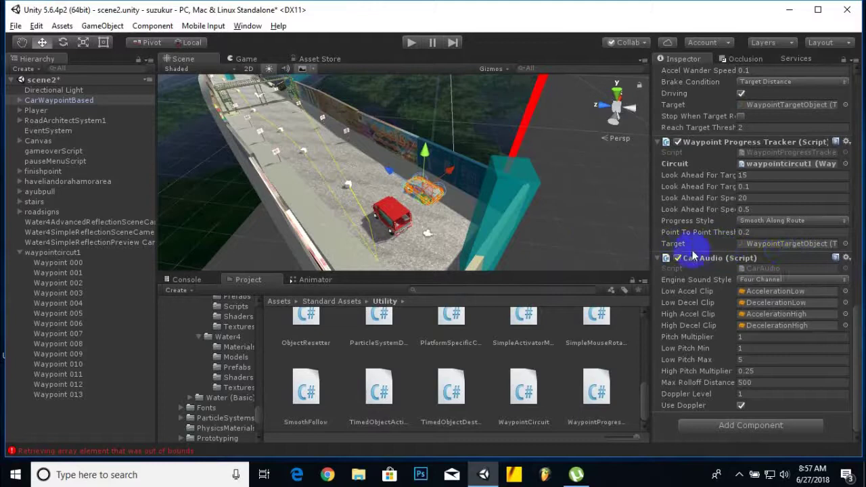
pyautogui.click(19, 101)
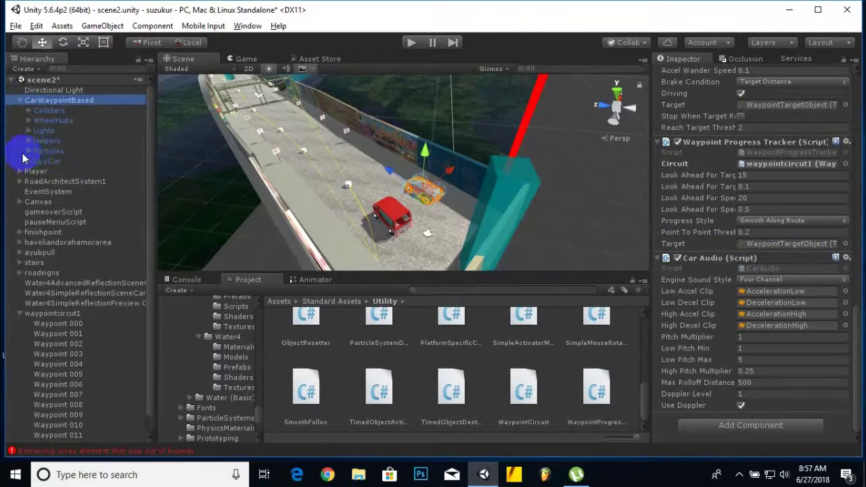
pyautogui.click(27, 141)
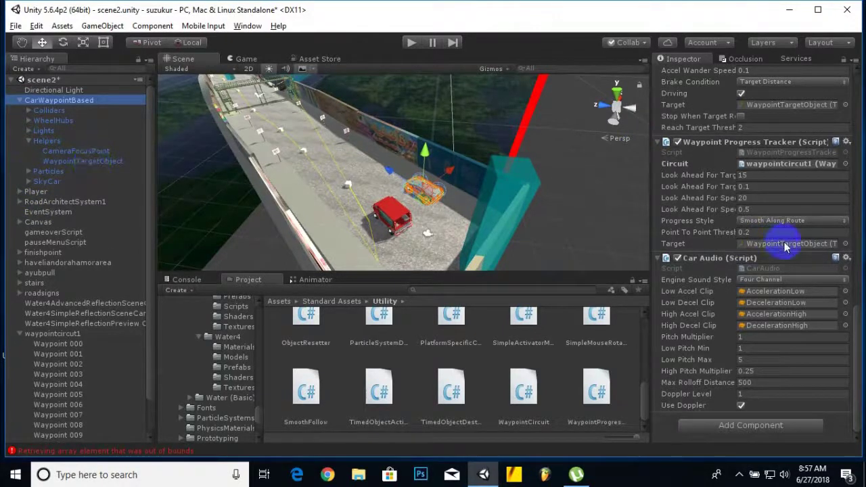
pyautogui.click(20, 100)
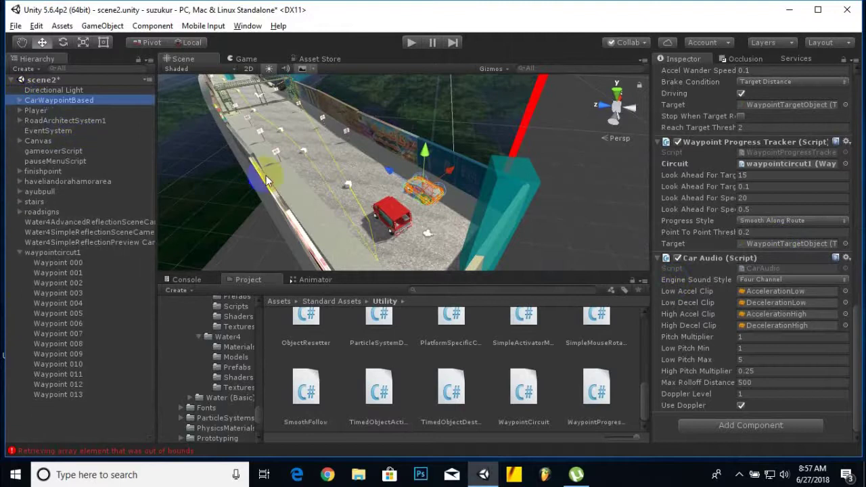
# - Test the AI car on the assigned circuit in play mode, then stop the game
pyautogui.scroll(-3, 268, 177)
pyautogui.click(413, 44)
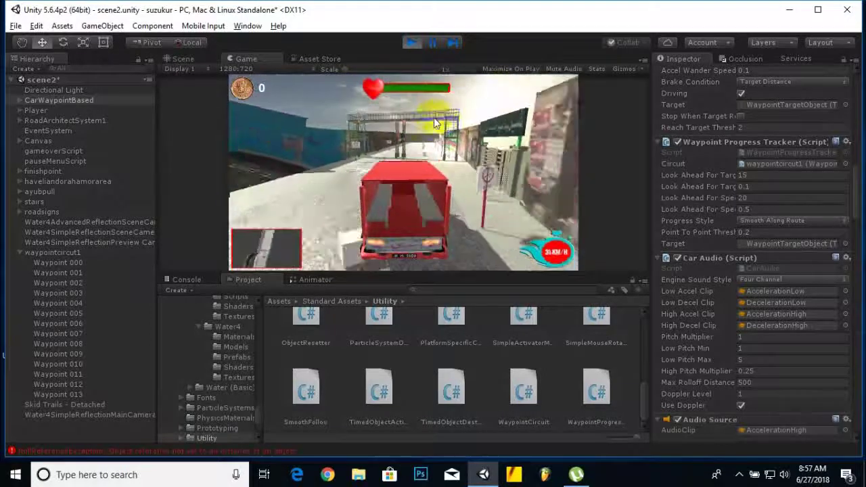
pyautogui.click(434, 121)
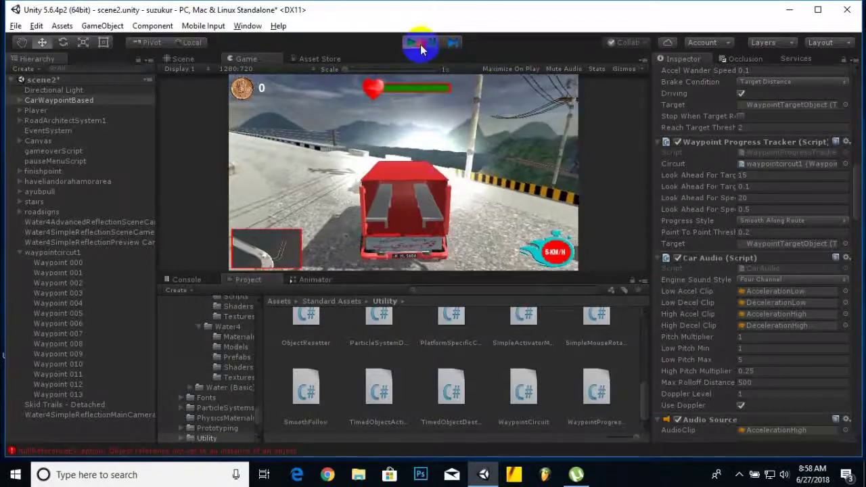
pyautogui.click(413, 42)
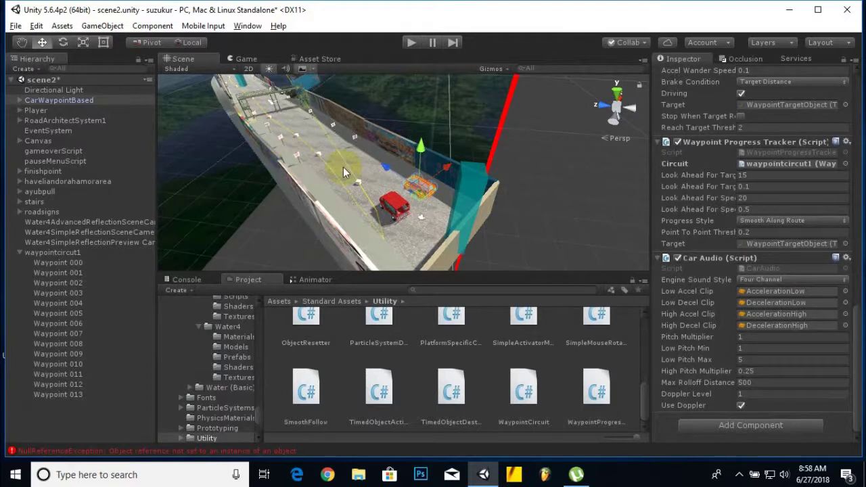
# - Follow the circuit's path line around the road bends and examine the waypoints near the footbridge
pyautogui.scroll(-3, 343, 167)
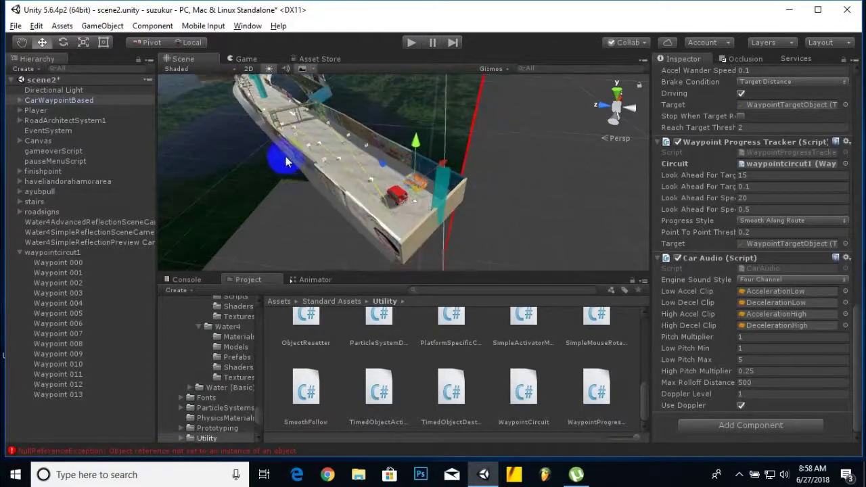
pyautogui.moveTo(286, 160); pyautogui.dragTo(298, 173, button='middle')
pyautogui.moveTo(282, 114); pyautogui.dragTo(304, 232, button='middle')
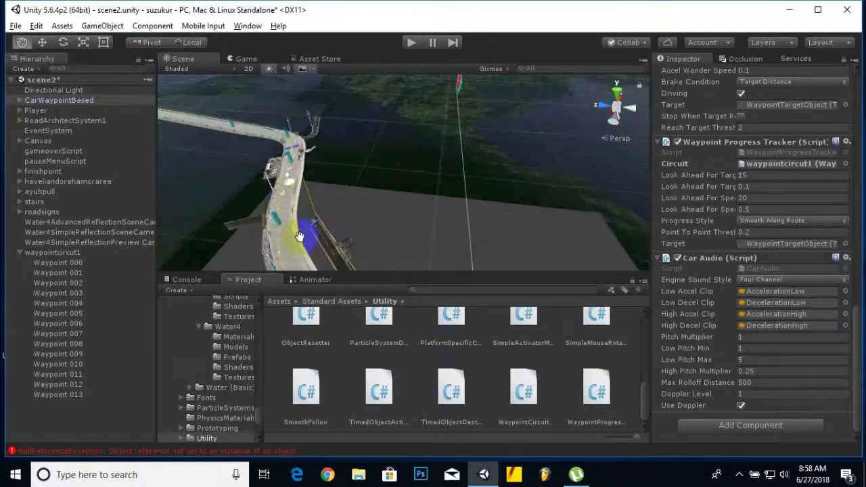
pyautogui.scroll(4, 285, 145)
pyautogui.moveTo(220, 139); pyautogui.dragTo(299, 153, button='middle')
pyautogui.scroll(6, 295, 157)
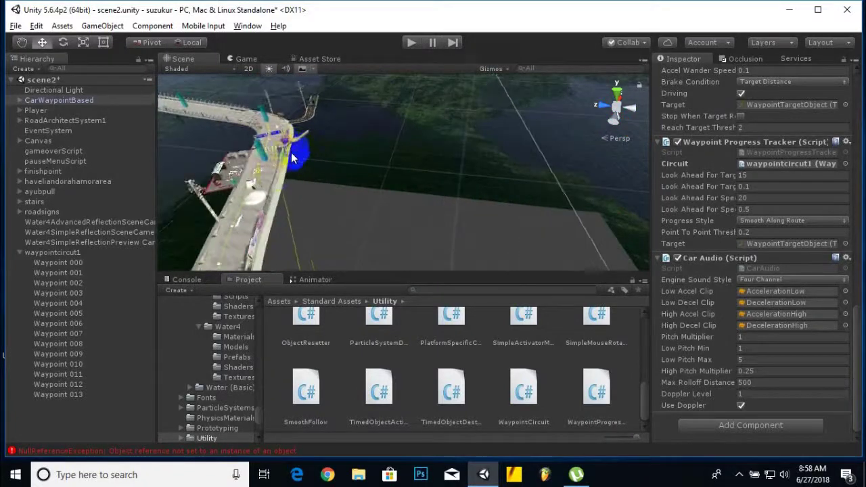
pyautogui.moveTo(274, 113); pyautogui.dragTo(317, 58, button='middle')
pyautogui.moveTo(177, 132); pyautogui.dragTo(247, 194, button='middle')
pyautogui.moveTo(311, 243); pyautogui.dragTo(214, 170, button='middle')
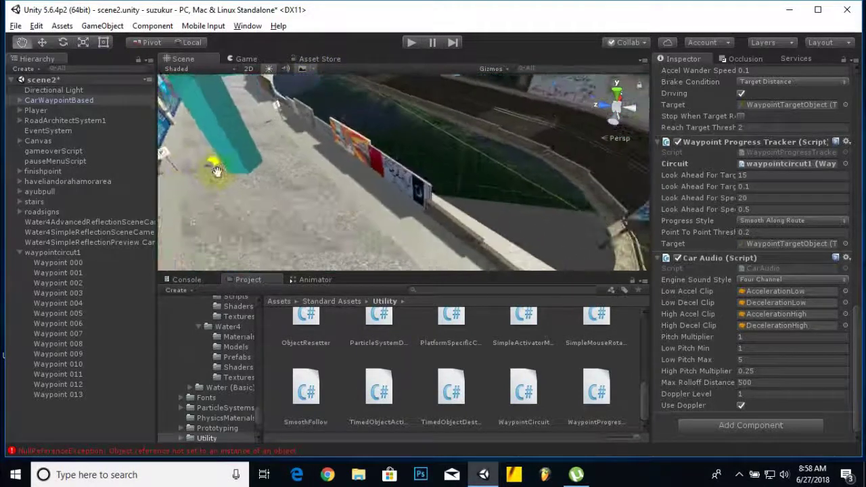
pyautogui.scroll(4, 267, 202)
pyautogui.moveTo(338, 233); pyautogui.dragTo(244, 182, button='middle')
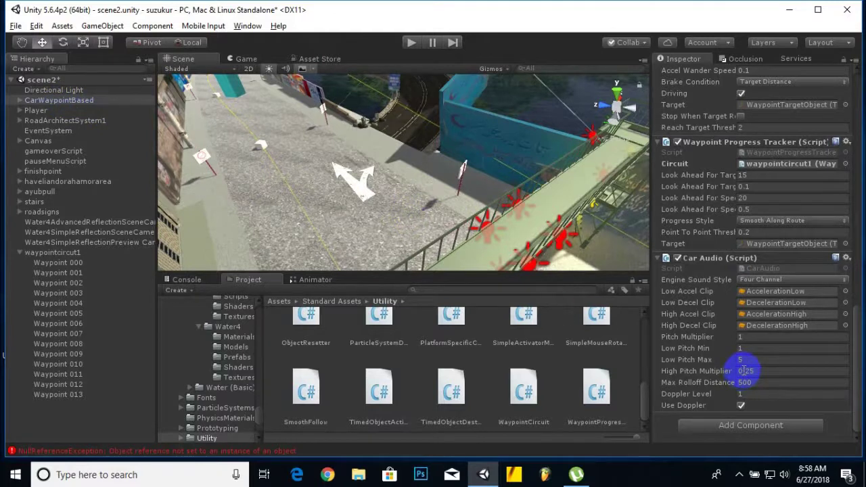
# - Examine the Reach Target Threshold setting in Car AI Control against the waypoint near the road arrow
pyautogui.scroll(2, 745, 370)
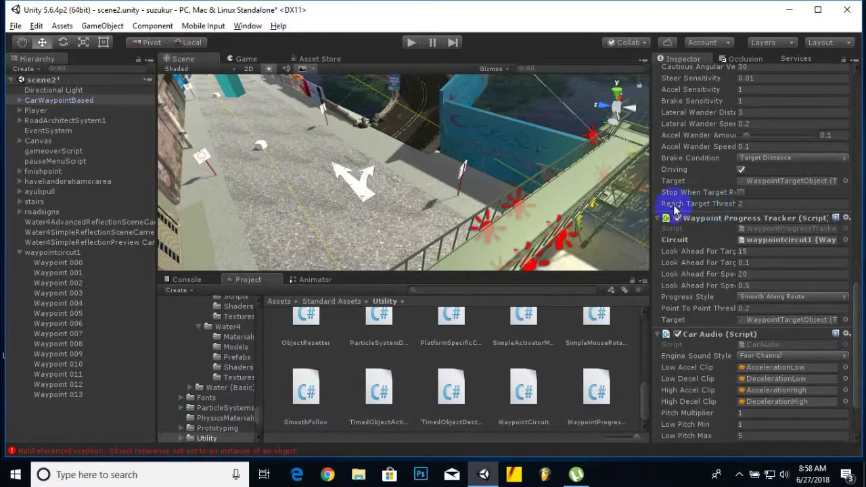
pyautogui.press('alt')
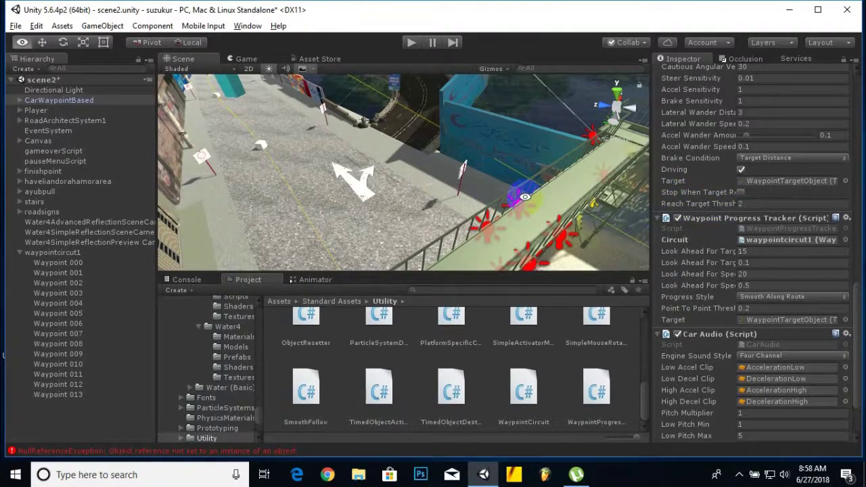
pyautogui.keyDown('alt'); pyautogui.moveTo(524, 196); pyautogui.dragTo(483, 188); pyautogui.keyUp('alt')
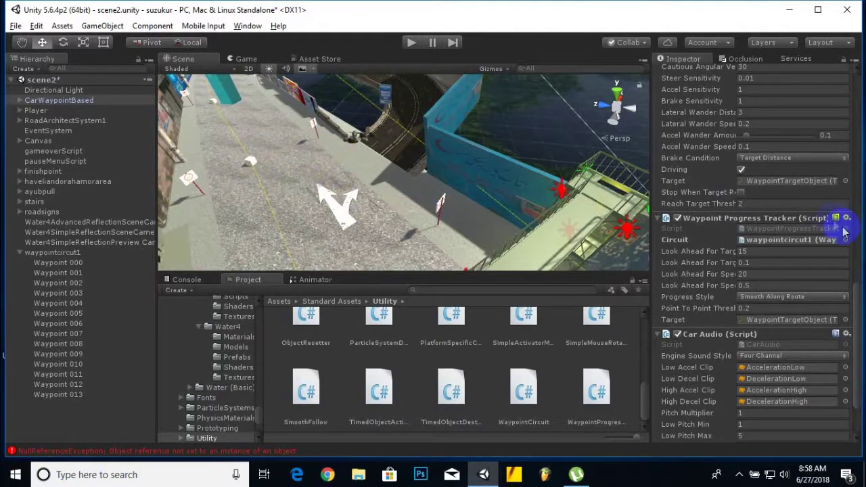
pyautogui.moveTo(761, 208); pyautogui.dragTo(741, 206)
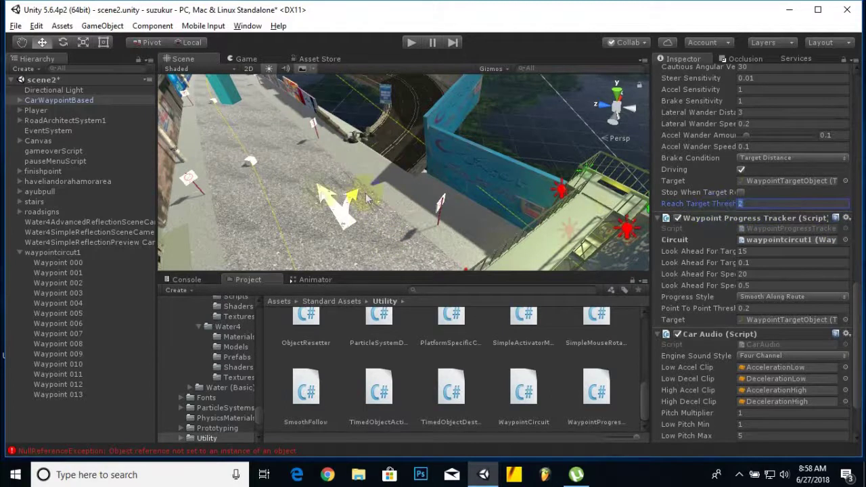
pyautogui.scroll(1, 412, 147)
pyautogui.keyDown('alt'); pyautogui.moveTo(412, 147); pyautogui.dragTo(406, 145); pyautogui.keyUp('alt')
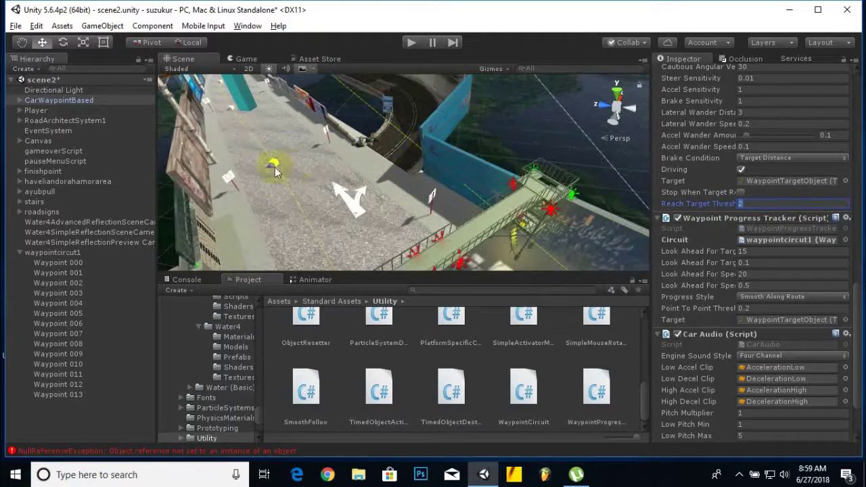
pyautogui.scroll(4, 396, 195)
pyautogui.moveTo(397, 194); pyautogui.dragTo(403, 193, button='middle')
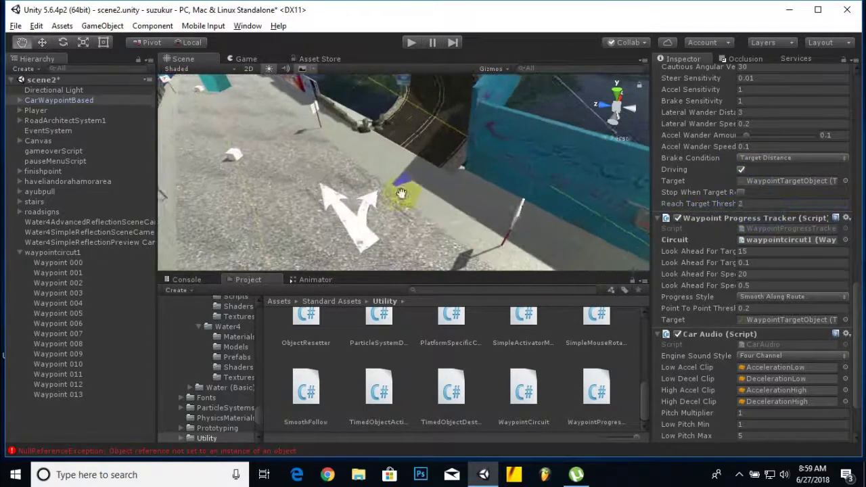
# - Set the Reach Target Threshold in the car's Car AI Control to 0.1 and save the scene
pyautogui.scroll(-3, 403, 194)
pyautogui.keyDown('alt'); pyautogui.moveTo(404, 197); pyautogui.dragTo(353, 195); pyautogui.keyUp('alt')
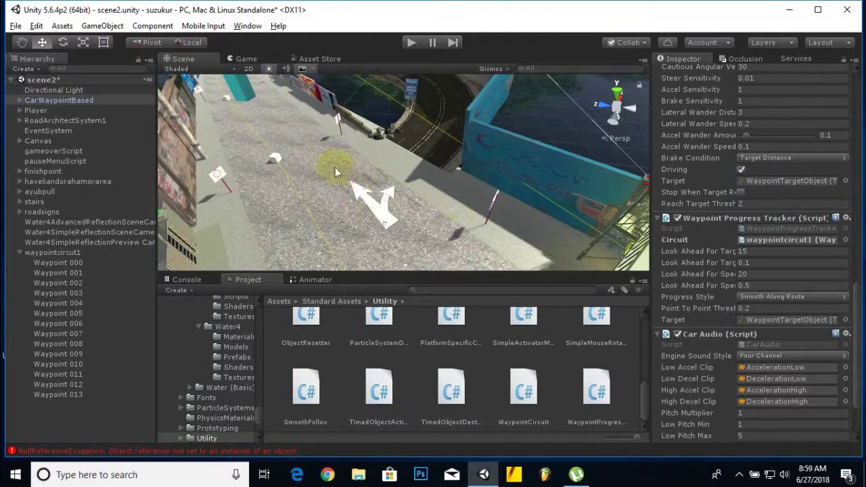
pyautogui.click(747, 201)
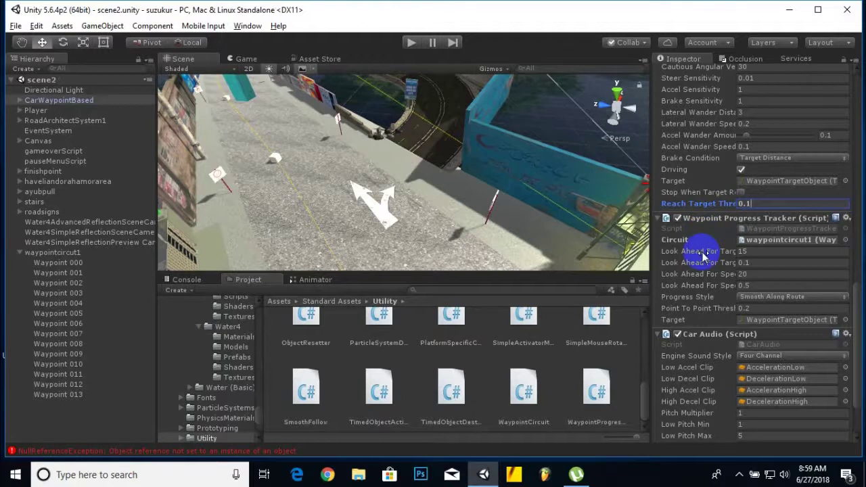
# - Lower the Cautious Speed Factor in the car's Car AI Control to 0.138
pyautogui.scroll(-2, 757, 280)
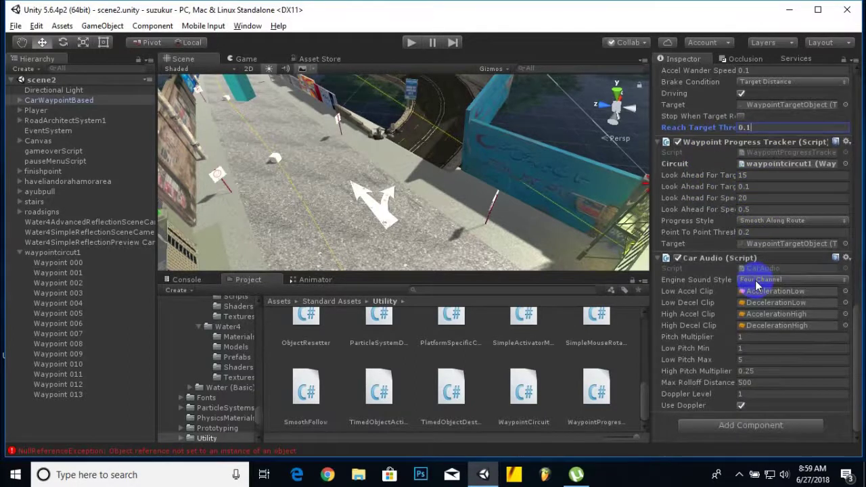
pyautogui.scroll(5, 756, 278)
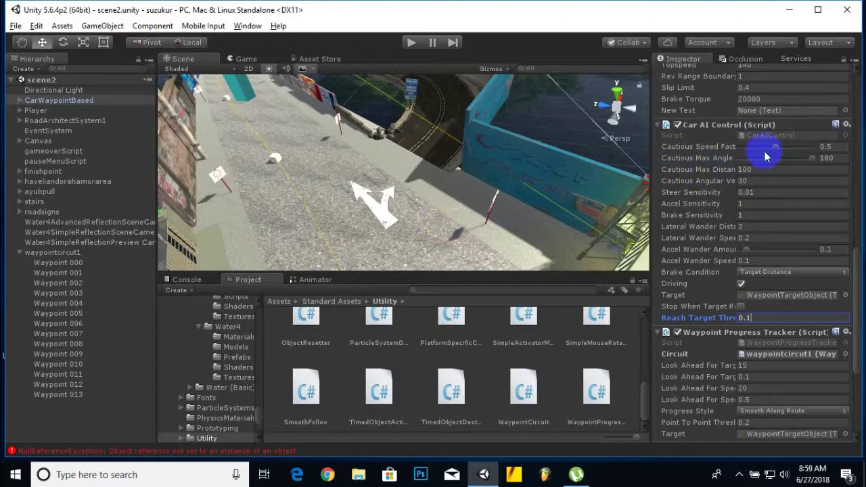
pyautogui.moveTo(779, 147); pyautogui.dragTo(775, 146)
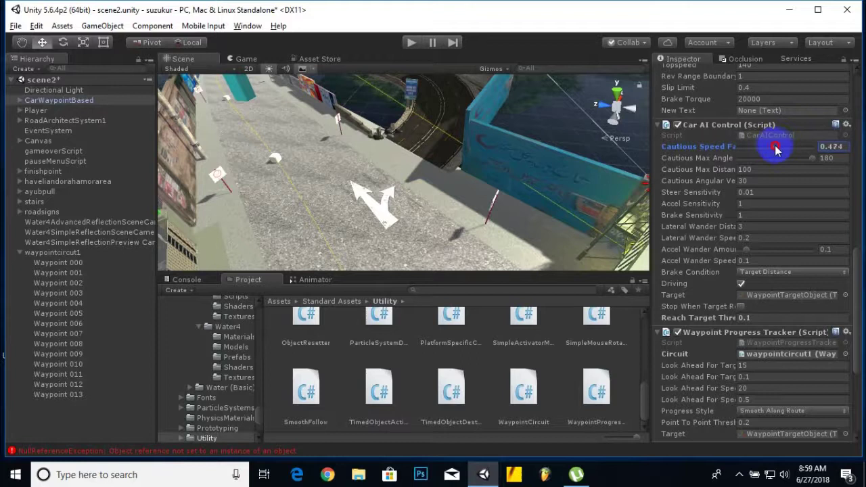
pyautogui.moveTo(776, 149); pyautogui.dragTo(764, 146)
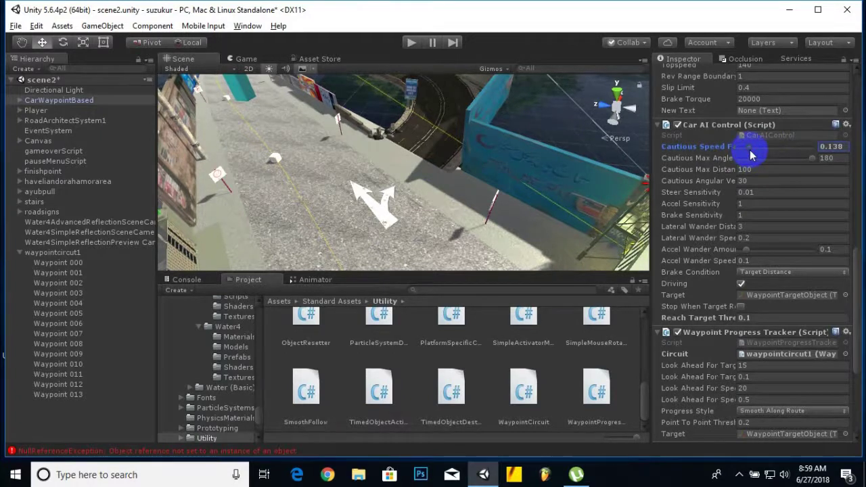
# - Run the AI car in play mode, stop the game, and save the scene with the car back in view
pyautogui.click(412, 42)
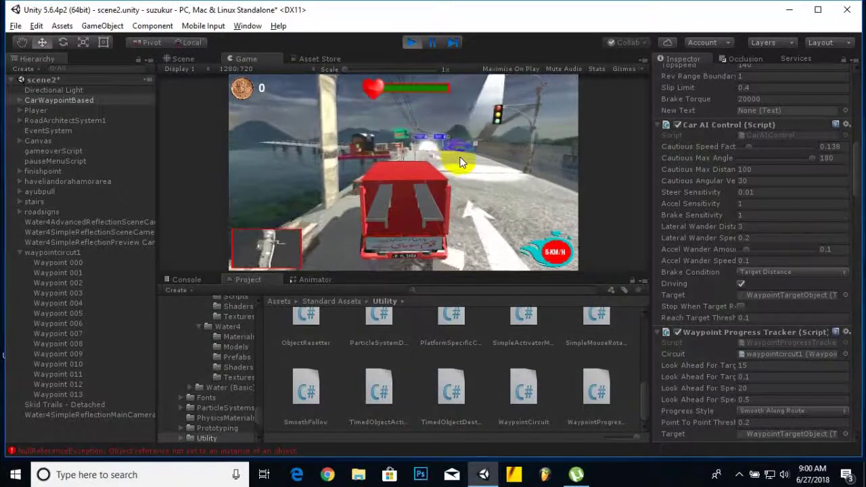
pyautogui.click(412, 42)
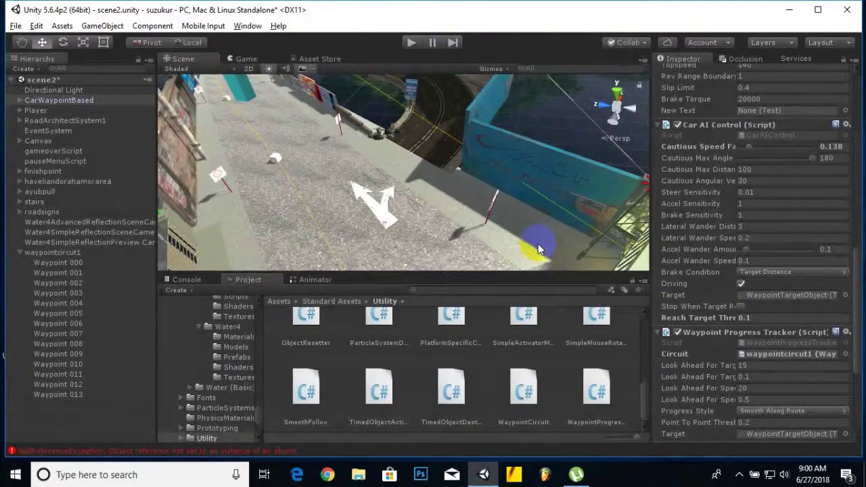
pyautogui.scroll(-3, 465, 205)
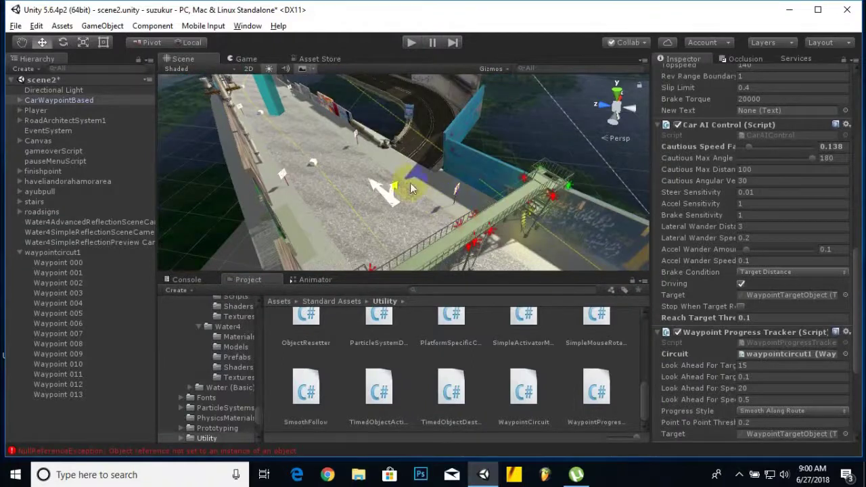
pyautogui.keyDown('alt'); pyautogui.moveTo(411, 190); pyautogui.dragTo(450, 174); pyautogui.keyUp('alt')
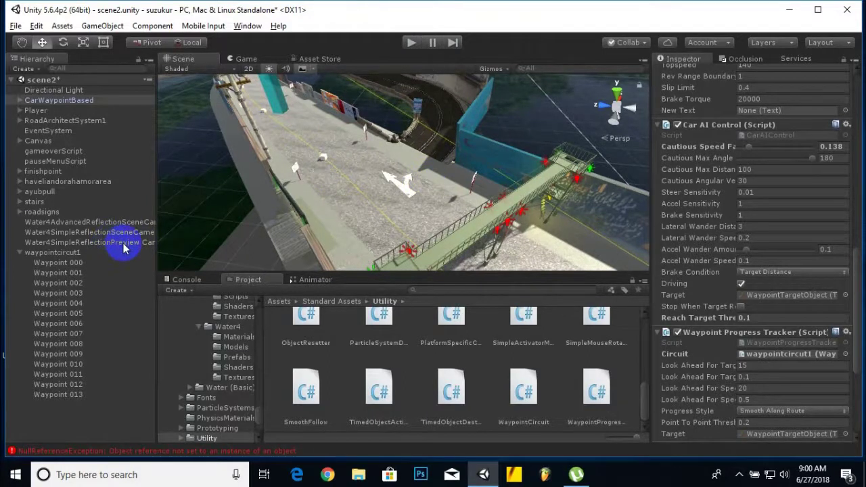
pyautogui.moveTo(396, 183)
pyautogui.mouseDown(button='middle')
pyautogui.moveTo(367, 183)
pyautogui.moveTo(332, 158)
pyautogui.moveTo(408, 190)
pyautogui.moveTo(401, 185)
pyautogui.mouseUp(button='middle')
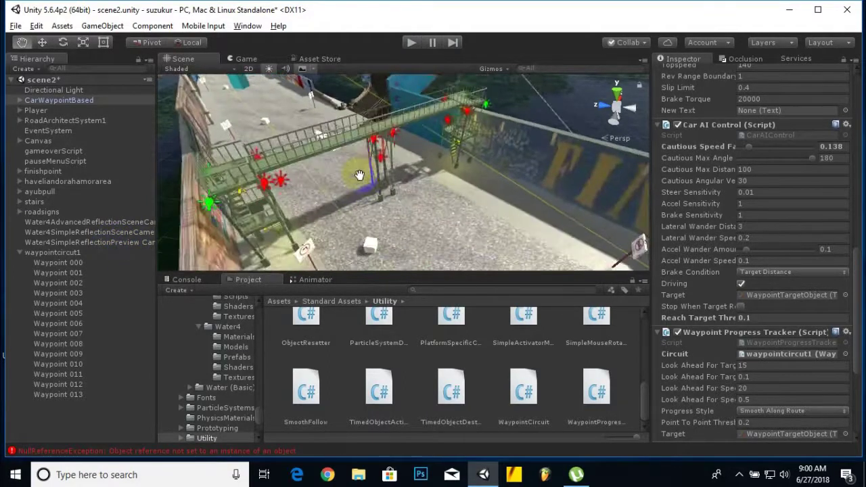
pyautogui.scroll(-3, 338, 163)
pyautogui.scroll(-2, 408, 190)
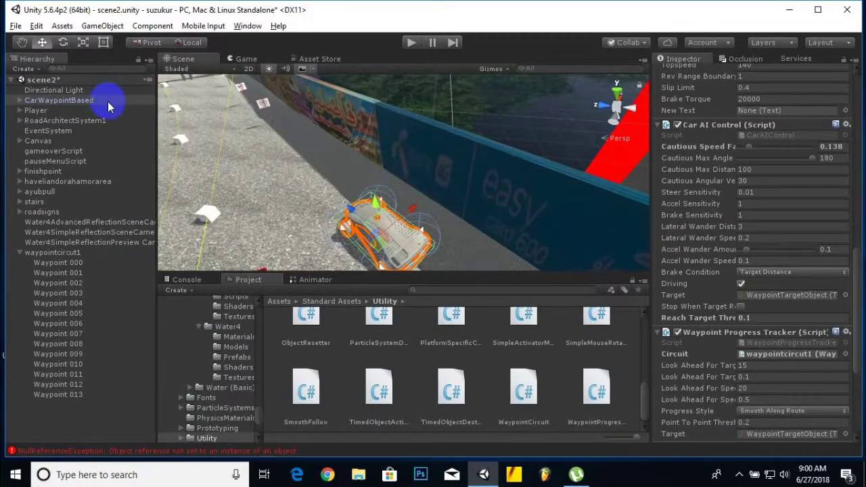
pyautogui.hotkey('ctrl', 's')
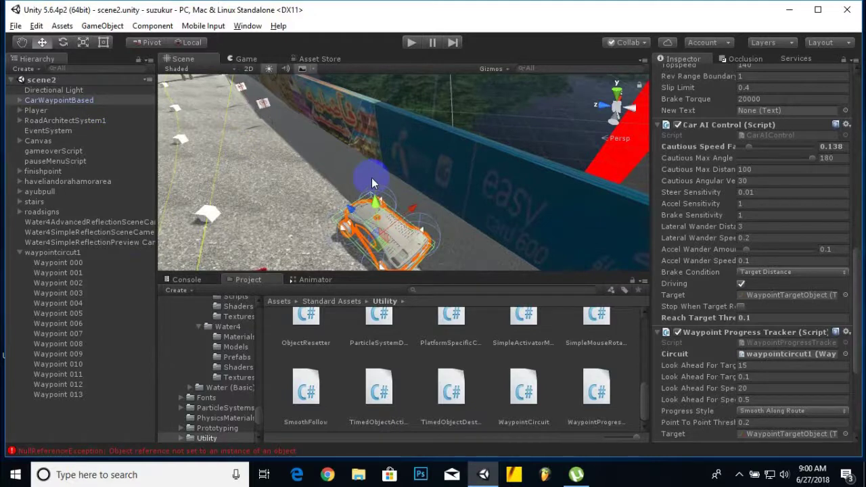
# - Open the cars folder inside customassets in the project's assets
pyautogui.click(280, 303)
pyautogui.scroll(2, 420, 365)
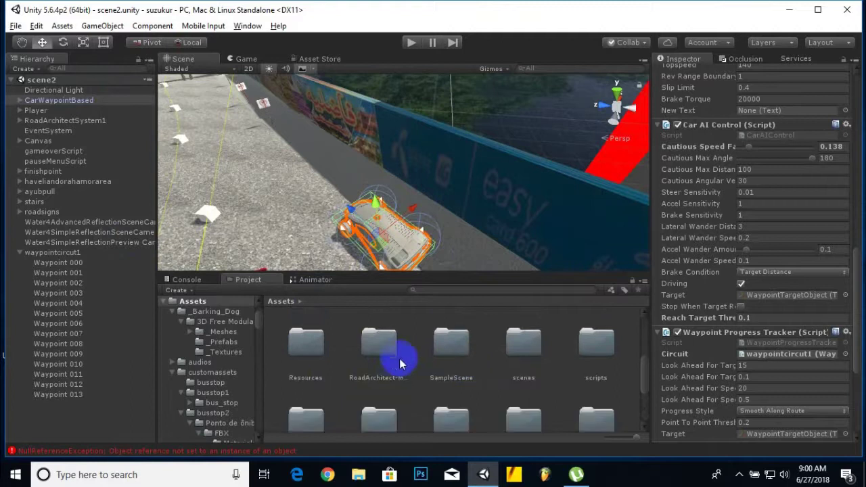
pyautogui.scroll(-1, 547, 367)
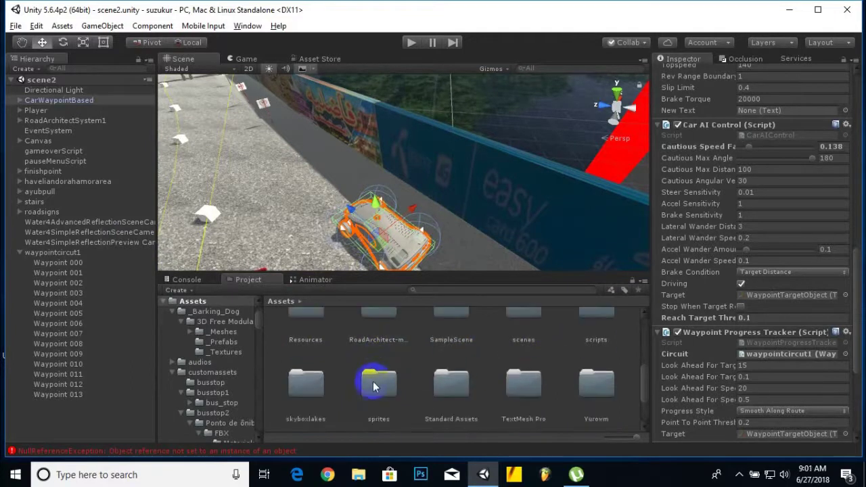
pyautogui.scroll(3, 507, 348)
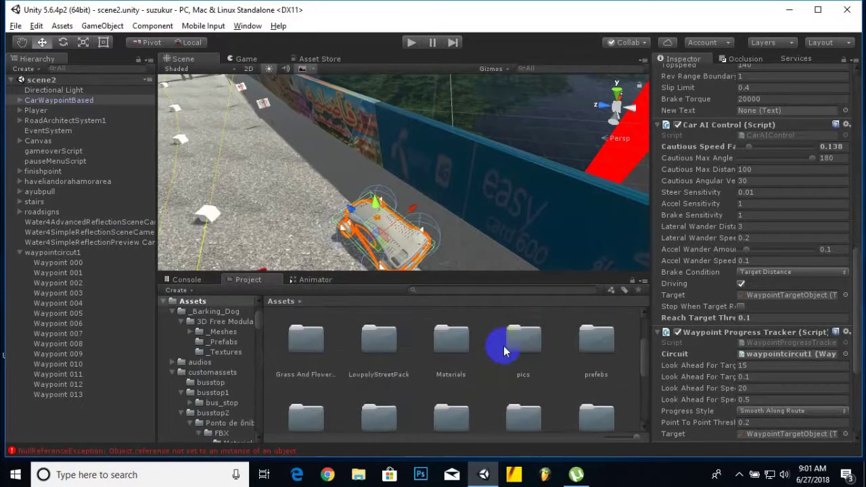
pyautogui.scroll(3, 494, 355)
pyautogui.doubleClick(441, 349)
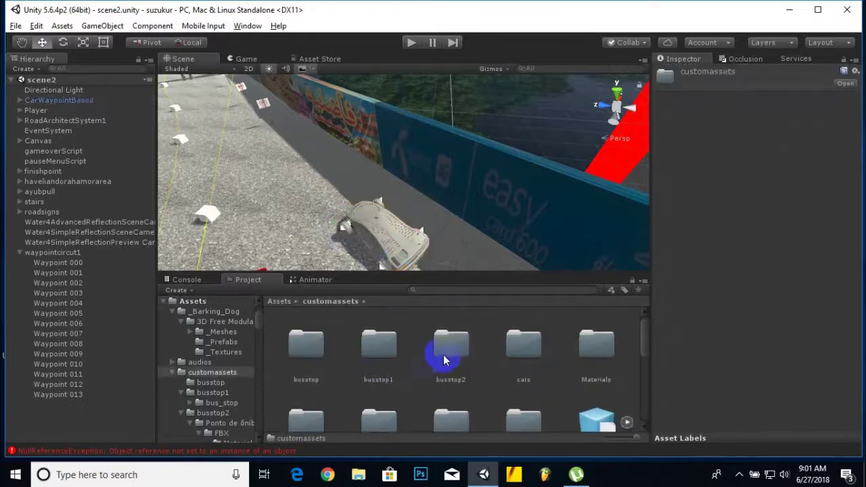
pyautogui.doubleClick(514, 349)
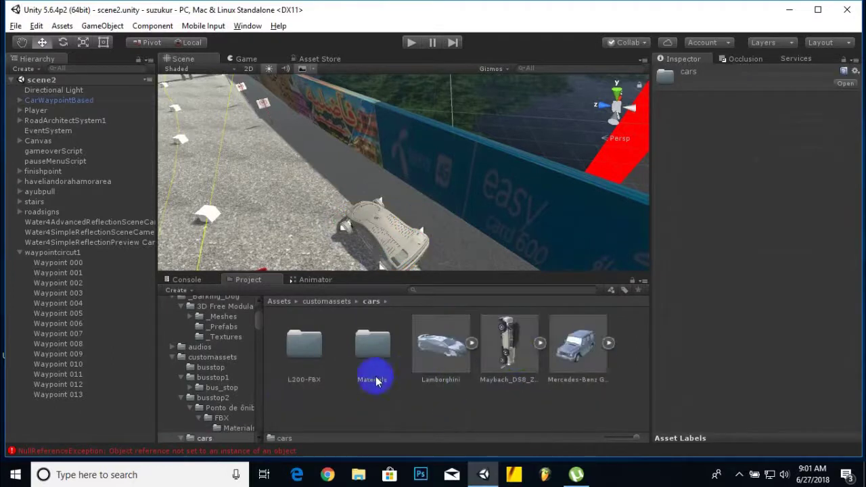
# - Place the Mercedes-Benz G500 model on the road beside the AI car and expand its parts in the hierarchy
pyautogui.moveTo(561, 347); pyautogui.dragTo(310, 228)
pyautogui.scroll(-2, 310, 228)
pyautogui.moveTo(274, 227); pyautogui.dragTo(301, 225, button='middle')
pyautogui.click(19, 100)
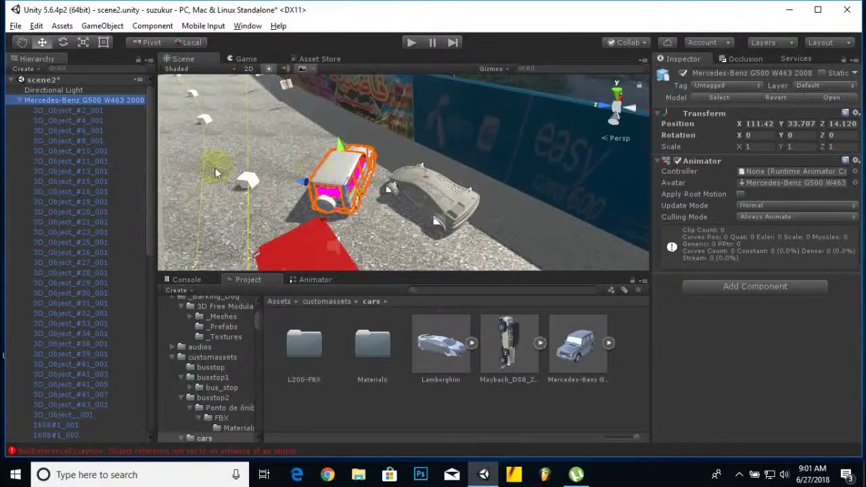
# - Select CarWaypointBased and expand its hierarchy down to the individual SkyCar parts
pyautogui.click(448, 192)
pyautogui.scroll(-3, 116, 329)
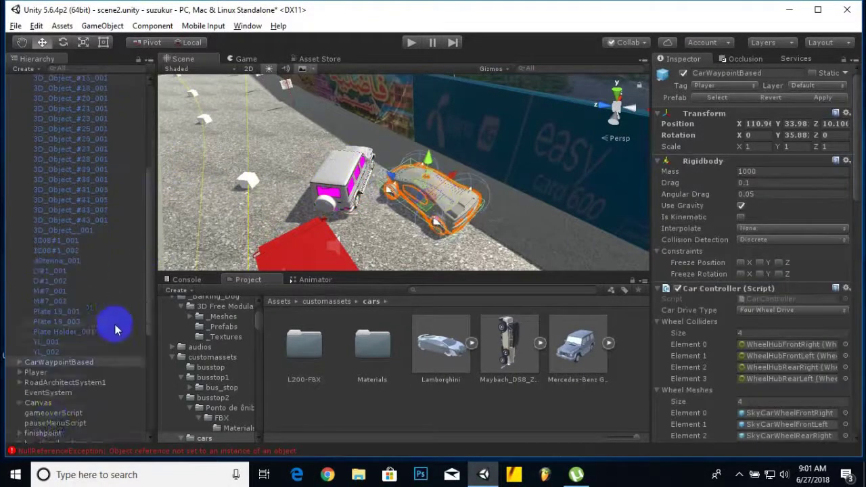
pyautogui.click(19, 325)
pyautogui.scroll(-3, 61, 347)
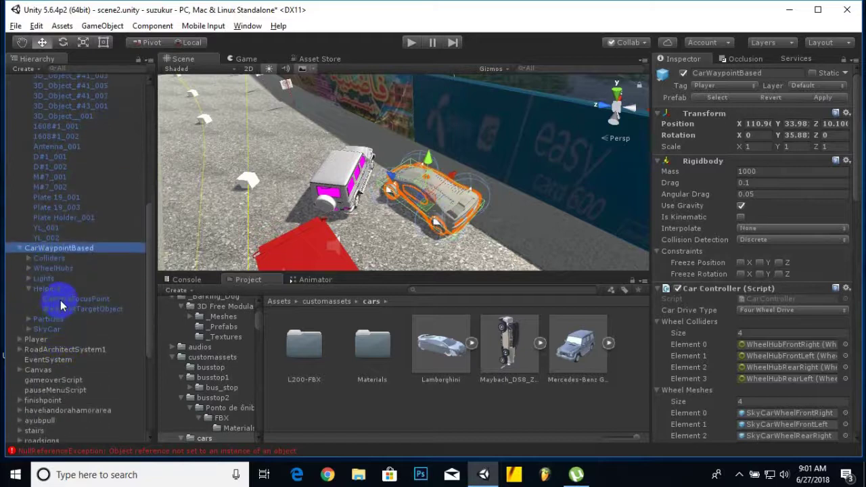
pyautogui.click(29, 319)
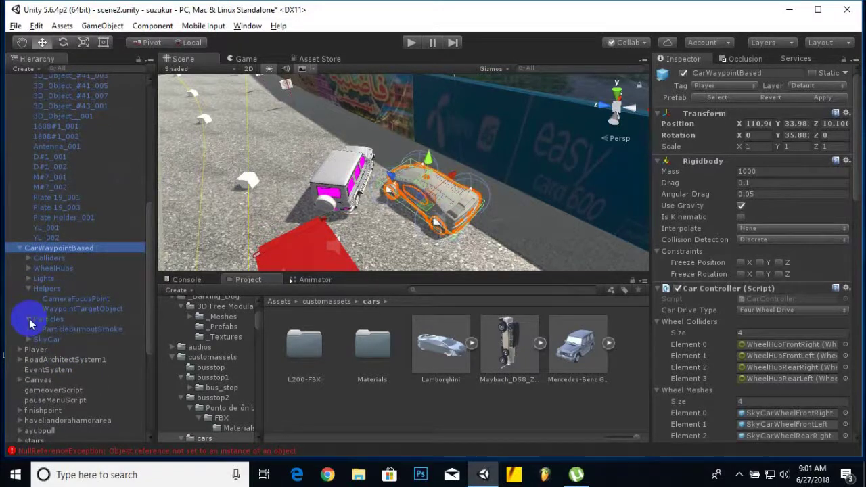
pyautogui.click(29, 319)
pyautogui.click(24, 329)
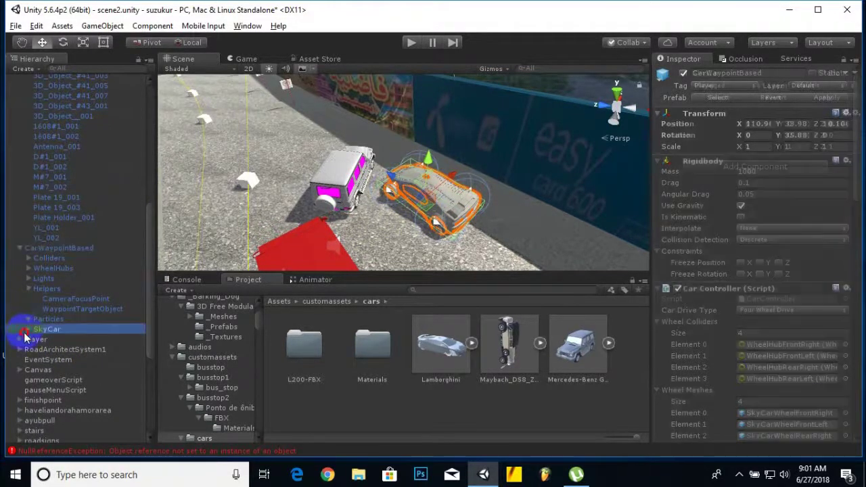
pyautogui.click(28, 329)
# - Delete SkyCarBody and SkyCarComponents from the AI car, accepting the break of the prefab instance
pyautogui.scroll(-3, 88, 290)
pyautogui.click(77, 265)
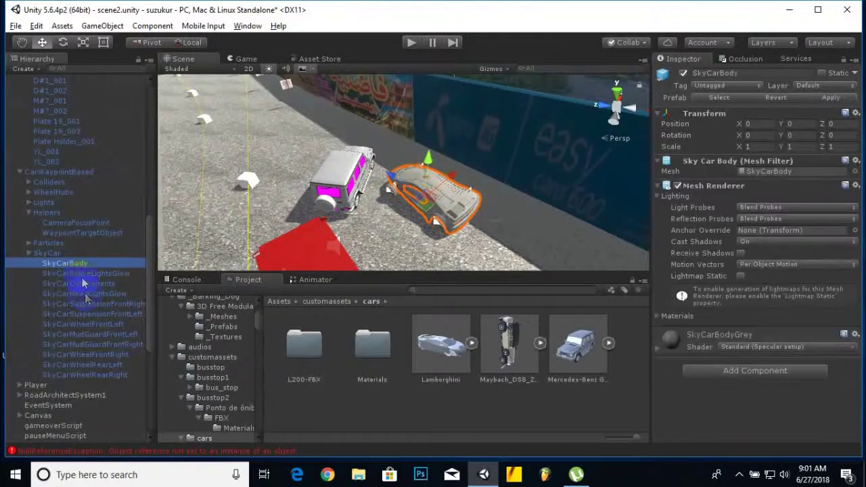
pyautogui.keyDown('shift'); pyautogui.click(94, 285); pyautogui.keyUp('shift')
pyautogui.click(100, 283)
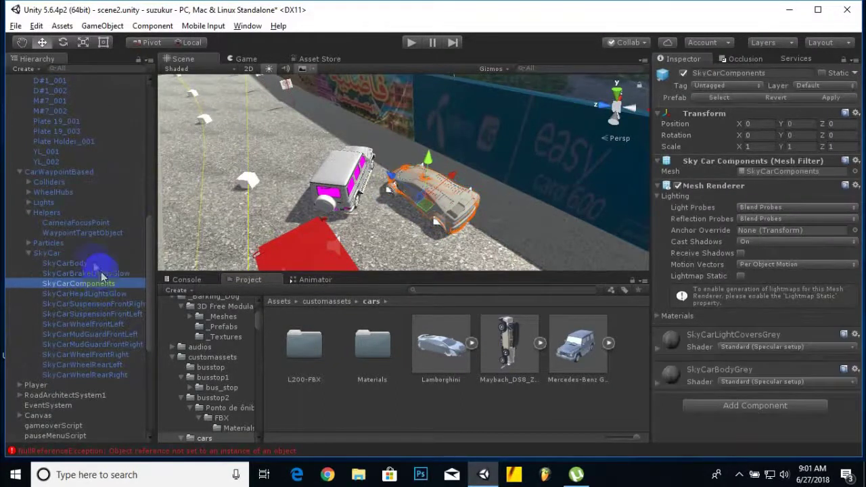
pyautogui.rightClick(82, 260)
pyautogui.keyDown('ctrl'); pyautogui.click(71, 263); pyautogui.keyUp('ctrl')
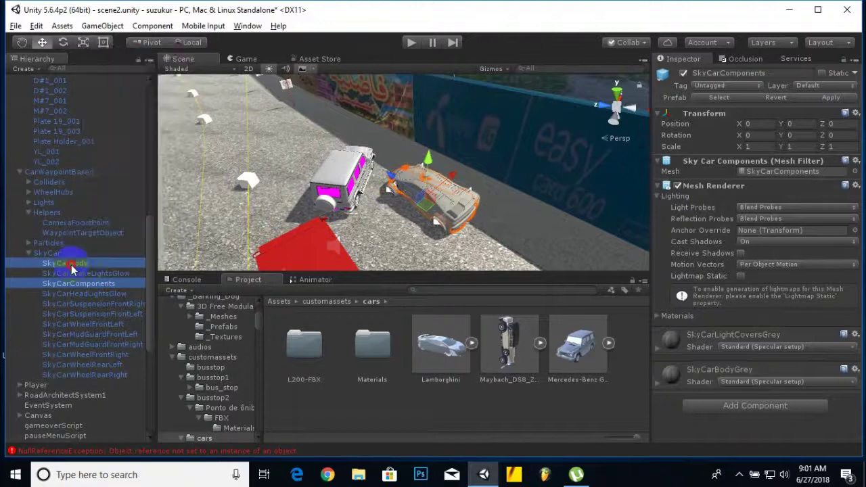
pyautogui.rightClick(87, 265)
pyautogui.click(123, 96)
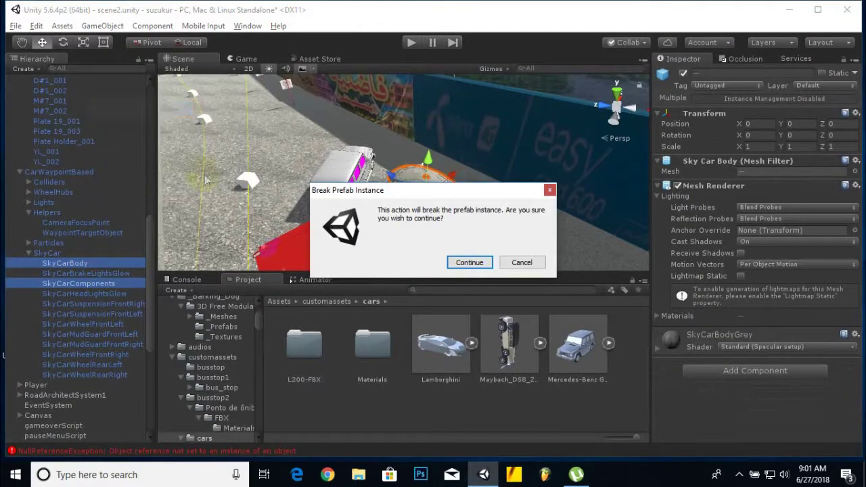
pyautogui.click(469, 263)
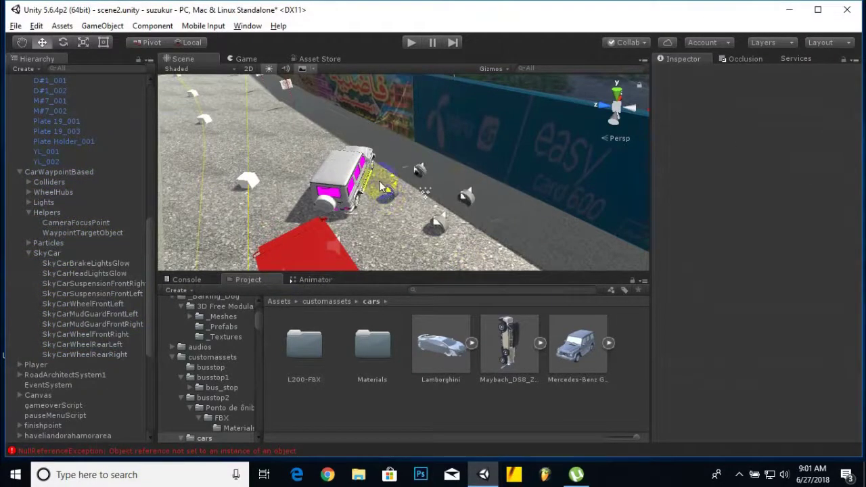
# - Select the Mercedes model and view it close up beside the remaining SkyCar wheels
pyautogui.click(349, 182)
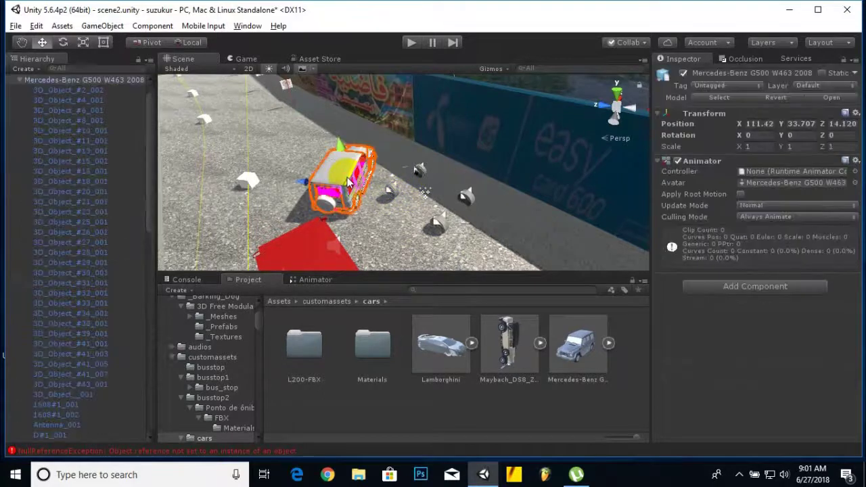
pyautogui.scroll(1, 65, 283)
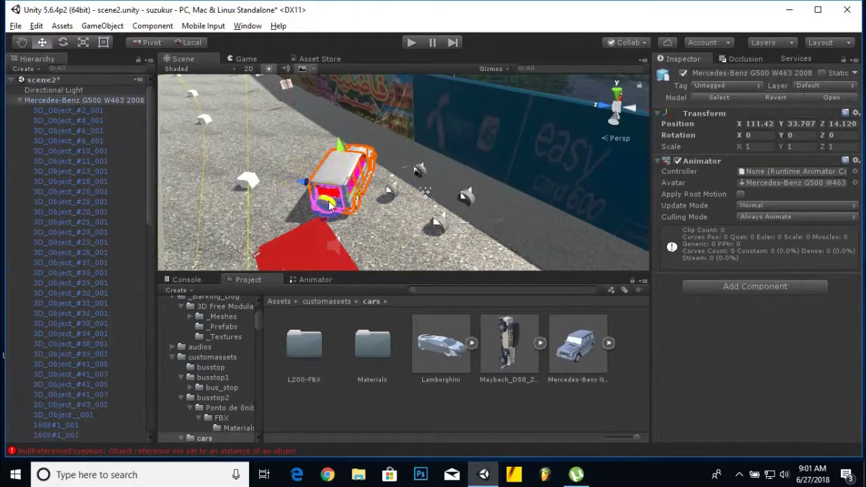
pyautogui.press('f')
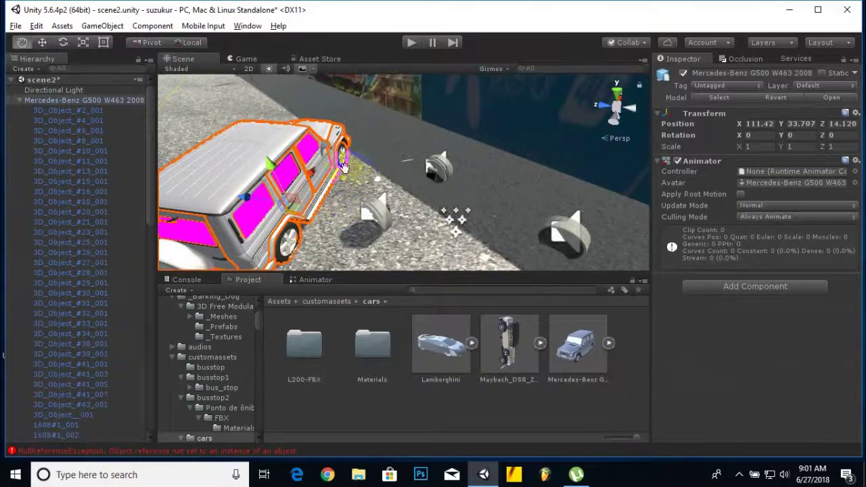
pyautogui.moveTo(344, 168); pyautogui.dragTo(366, 174, button='middle')
pyautogui.click(364, 205)
pyautogui.press('super')
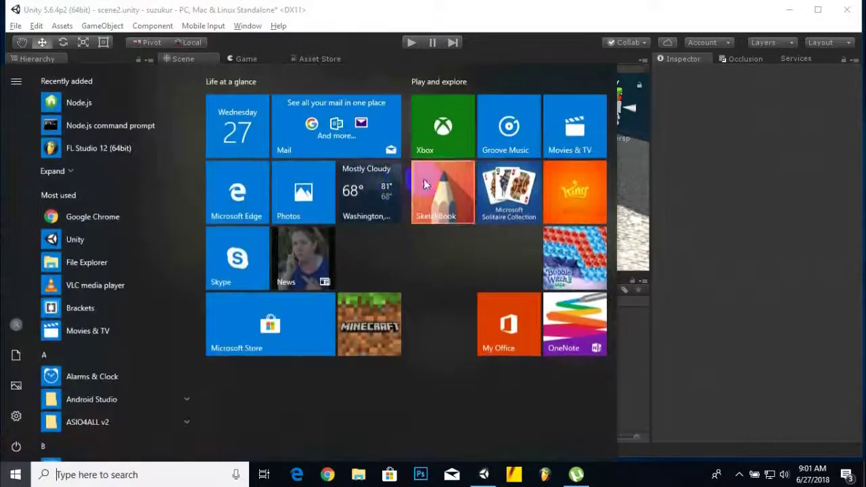
pyautogui.click(640, 204)
# - Delete the Mercedes model's two wheels on the side facing the leftover SkyCar wheels
pyautogui.scroll(-4, 461, 196)
pyautogui.keyDown('alt'); pyautogui.moveTo(462, 195); pyautogui.dragTo(445, 202); pyautogui.keyUp('alt')
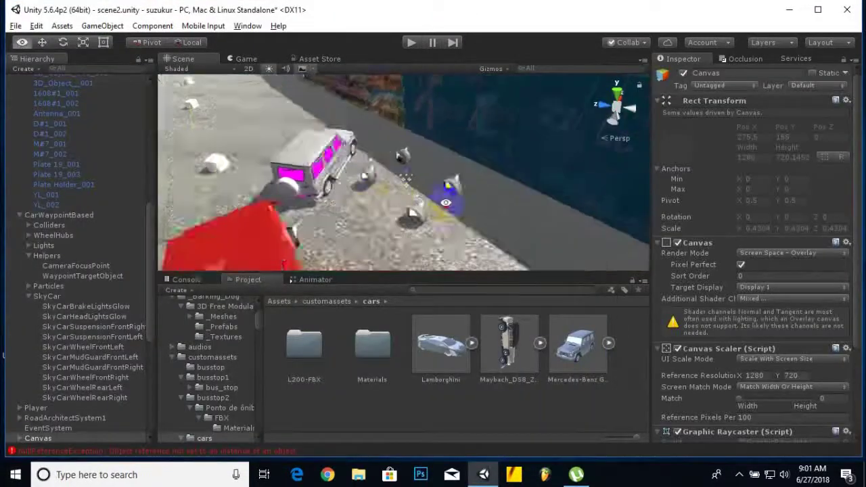
pyautogui.scroll(6, 446, 202)
pyautogui.moveTo(202, 127); pyautogui.dragTo(386, 206, button='middle')
pyautogui.scroll(-3, 209, 131)
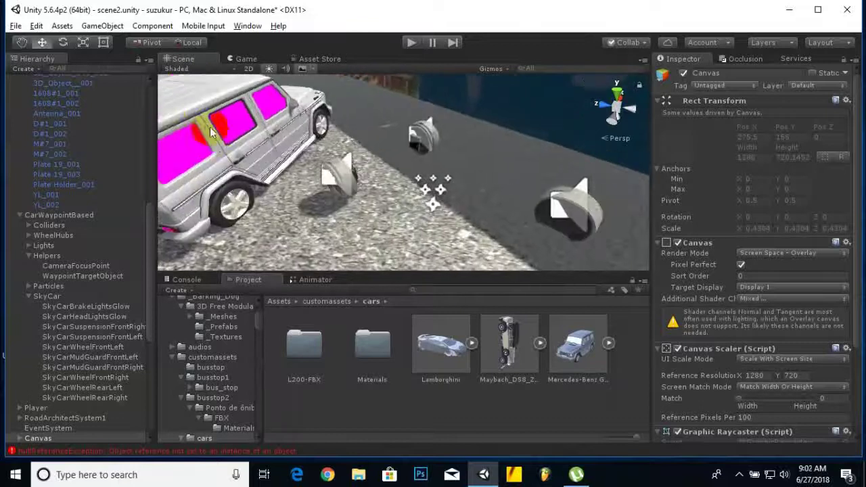
pyautogui.click(223, 207)
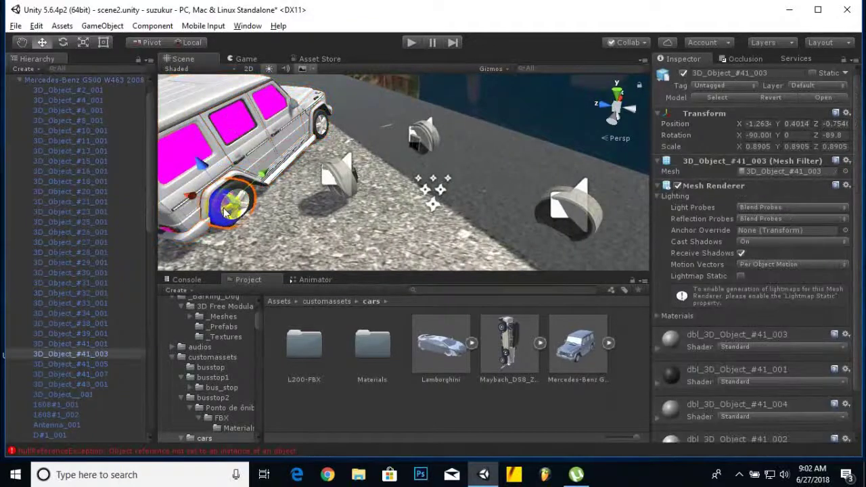
pyautogui.press('Delete')
pyautogui.click(473, 263)
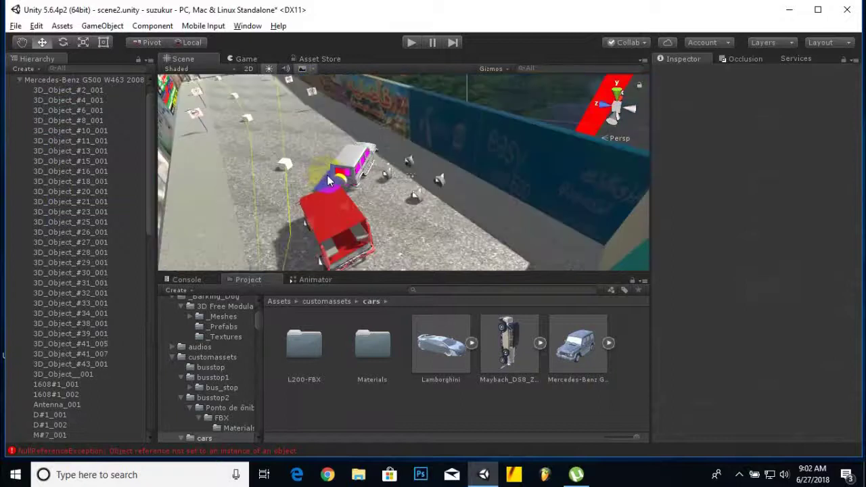
# - Delete the Mercedes model's rear wheel on its opposite side
pyautogui.scroll(3, 328, 180)
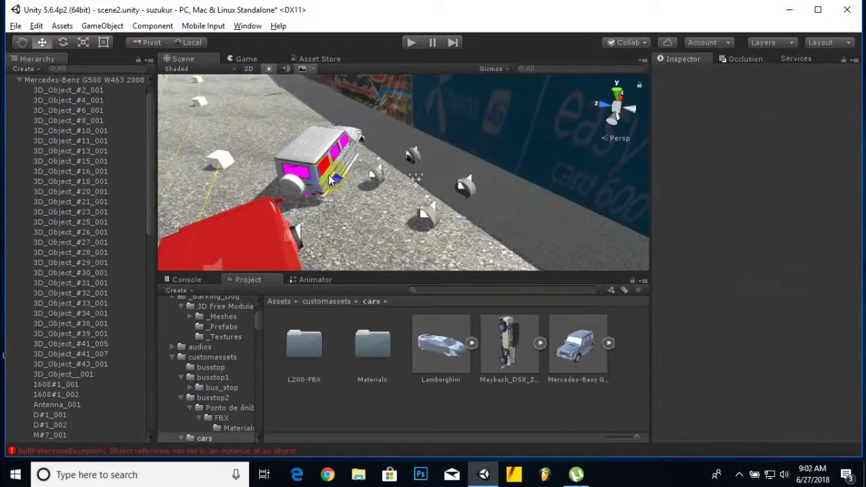
pyautogui.moveTo(330, 181); pyautogui.dragTo(316, 154, button='middle')
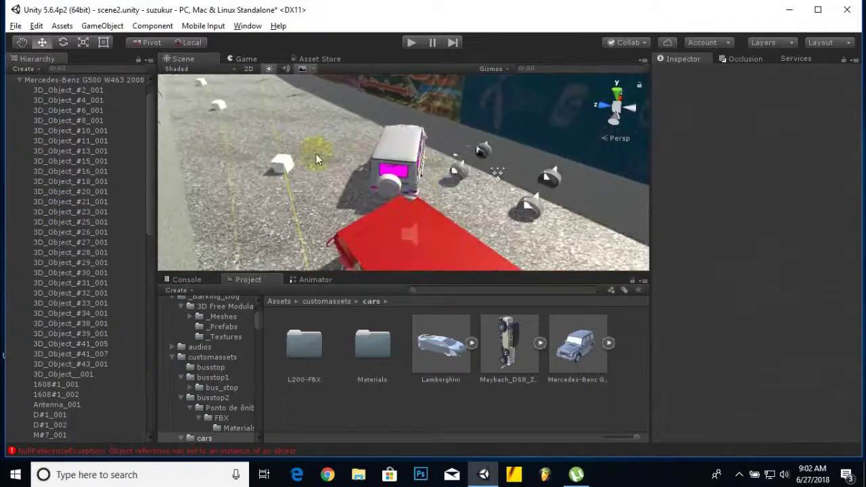
pyautogui.click(63, 42)
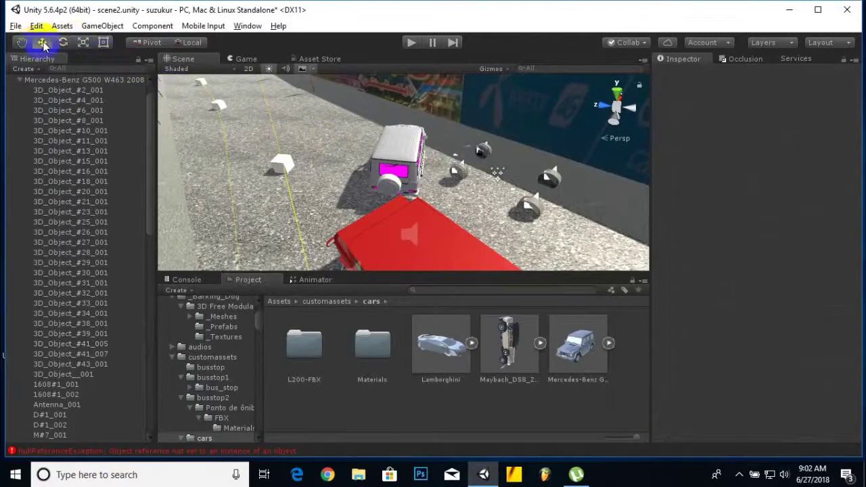
pyautogui.scroll(-5, 349, 148)
pyautogui.scroll(5, 346, 155)
pyautogui.keyDown('alt'); pyautogui.moveTo(365, 176); pyautogui.dragTo(498, 165); pyautogui.keyUp('alt')
pyautogui.click(739, 476)
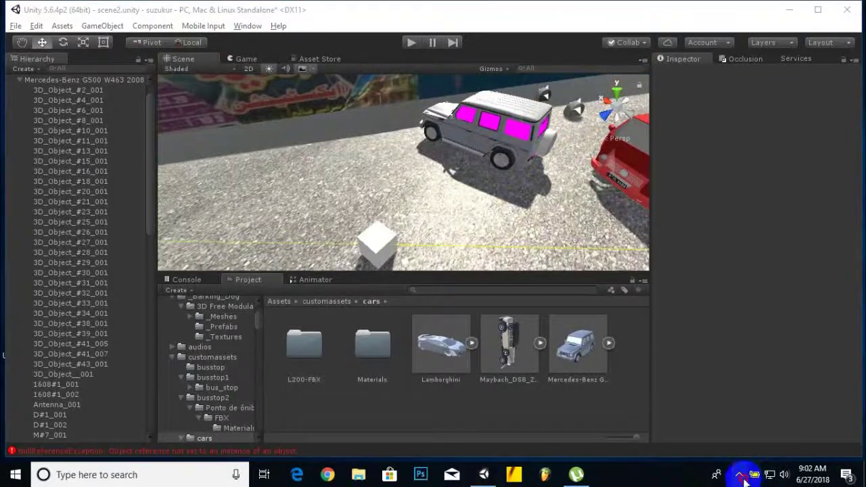
pyautogui.click(725, 421)
pyautogui.click(509, 165)
pyautogui.click(509, 165)
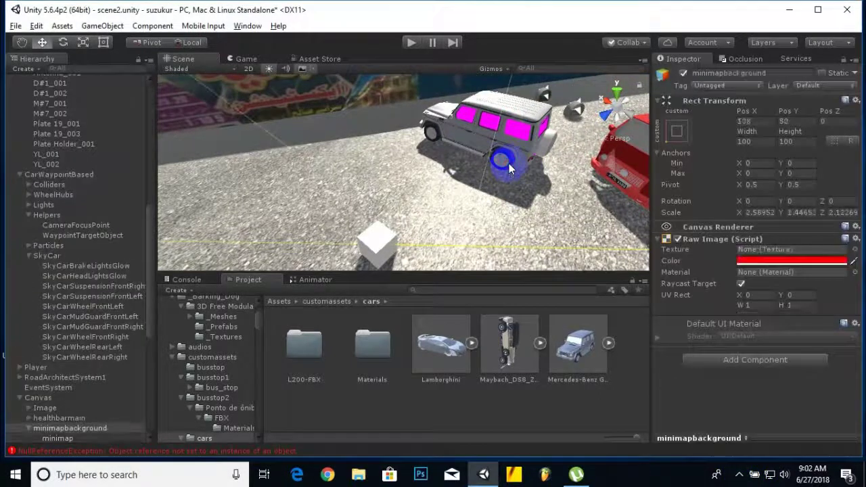
pyautogui.keyDown('alt'); pyautogui.moveTo(505, 161); pyautogui.dragTo(455, 186); pyautogui.keyUp('alt')
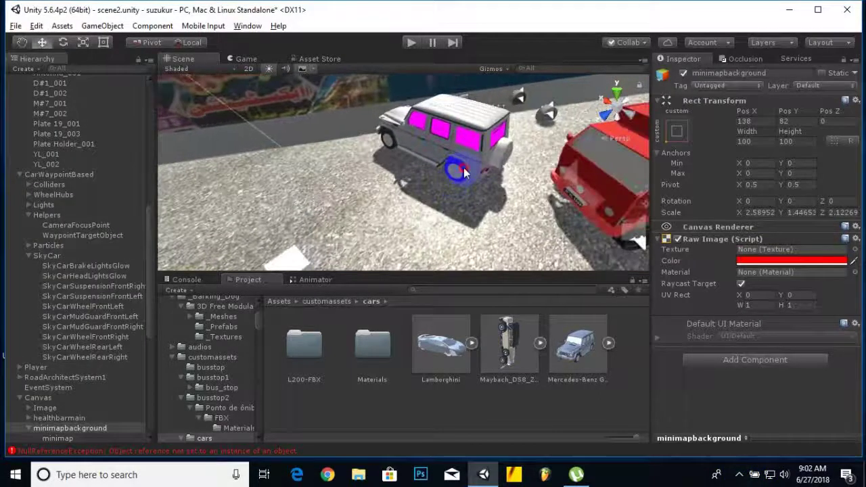
pyautogui.click(456, 184)
pyautogui.click(460, 187)
pyautogui.press('Delete')
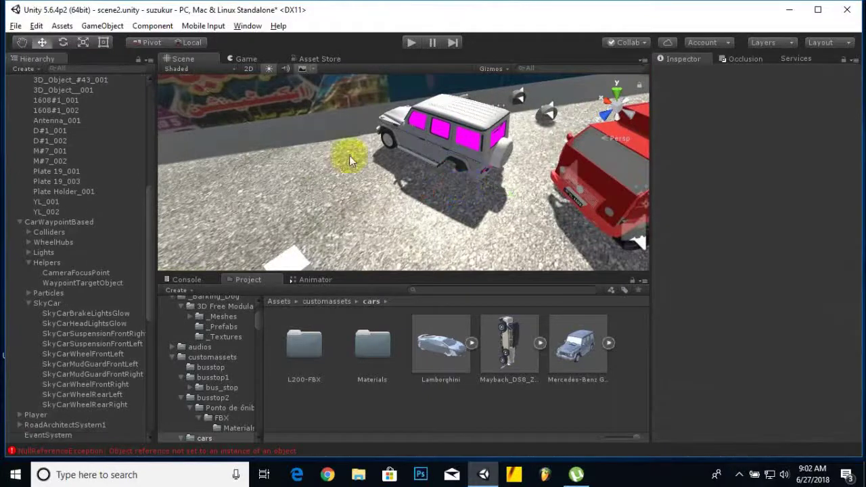
# - Delete the Mercedes model's last remaining front wheel
pyautogui.click(389, 134)
pyautogui.click(392, 143)
pyautogui.click(392, 149)
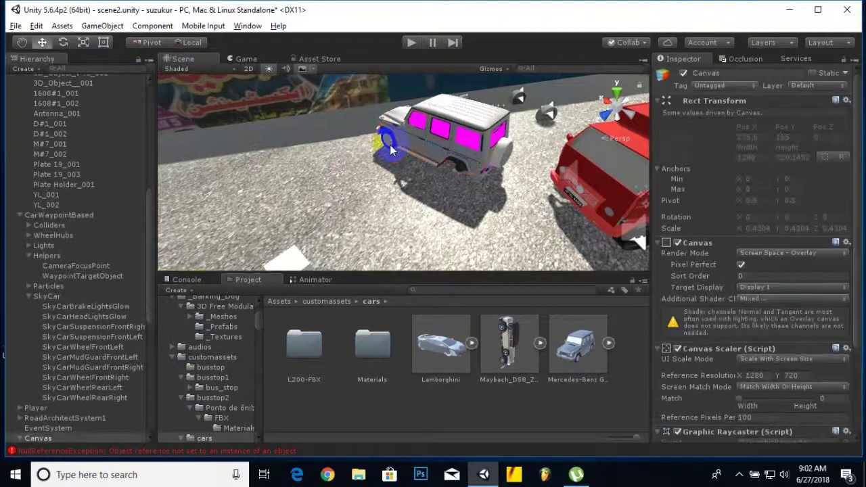
pyautogui.click(391, 150)
pyautogui.press('Delete')
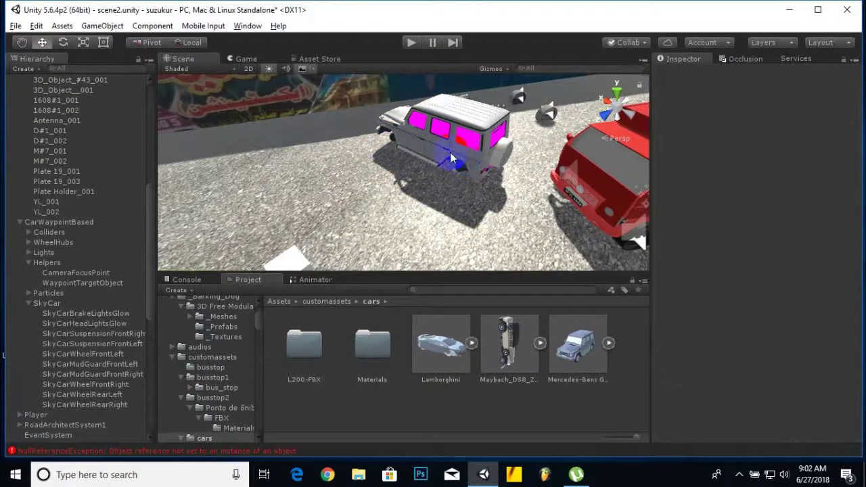
# - Select the whole Mercedes-Benz G500 model and move it to the SkyCar wheels, at about Z 8.93
pyautogui.click(451, 157)
pyautogui.click(455, 164)
pyautogui.scroll(5, 64, 142)
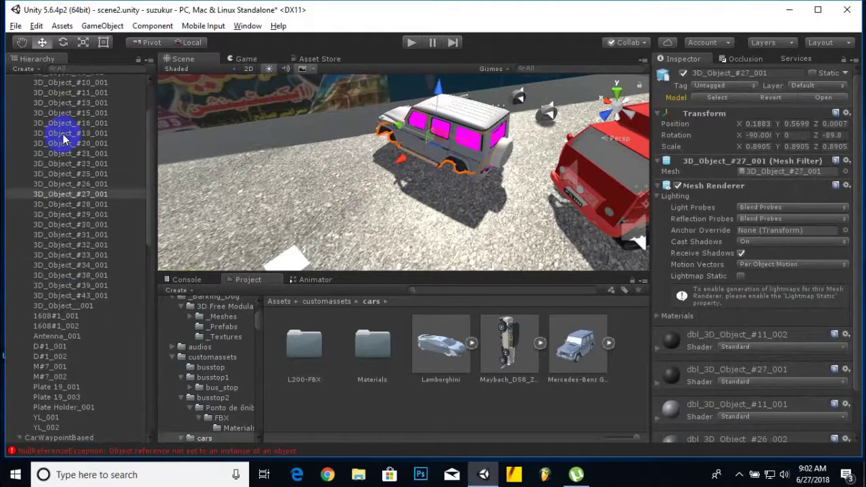
pyautogui.click(60, 100)
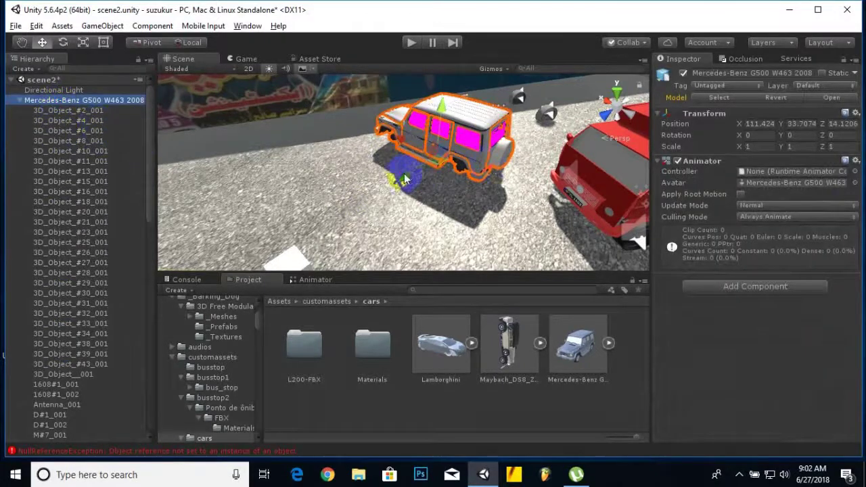
pyautogui.moveTo(403, 180); pyautogui.dragTo(392, 156)
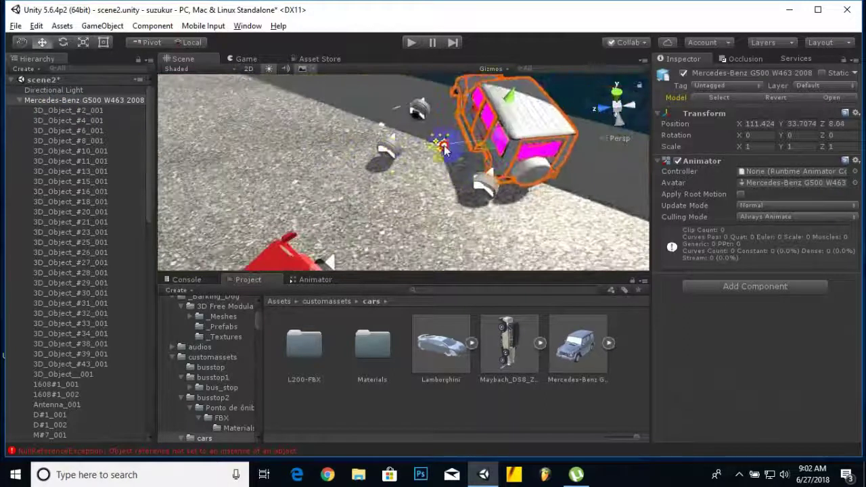
pyautogui.moveTo(444, 150); pyautogui.dragTo(561, 177)
# - Rotate the Mercedes model to about -54.07 degrees around Y so it lines up with the SkyCar wheels
pyautogui.click(62, 42)
pyautogui.scroll(3, 532, 201)
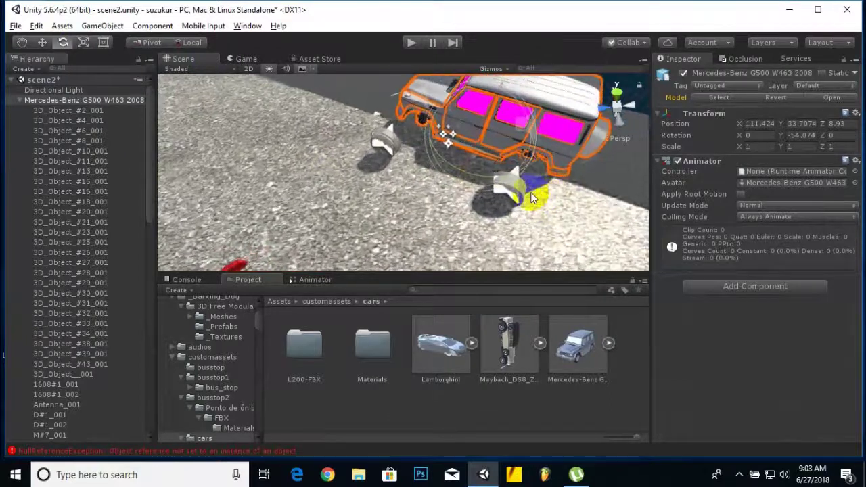
pyautogui.moveTo(533, 201); pyautogui.dragTo(448, 217, button='middle')
pyautogui.scroll(-6, 448, 218)
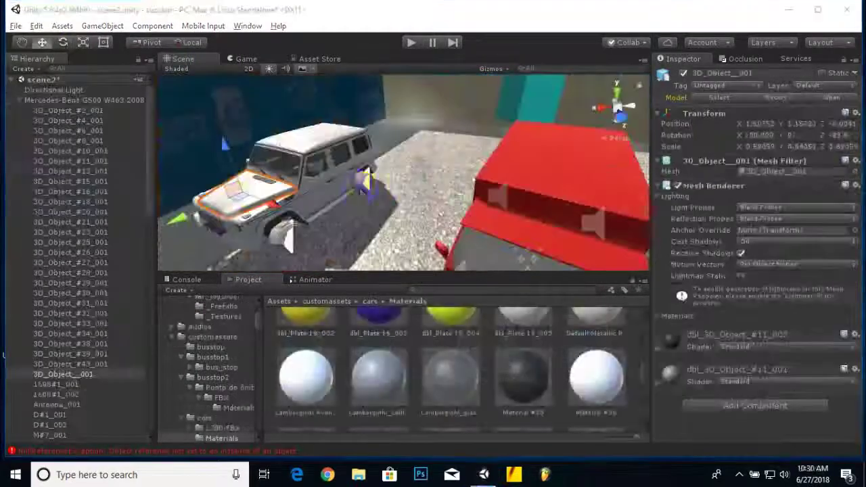
# - Collapse the Mercedes-Benz G500 object in the hierarchy and rename it mercedezbody
pyautogui.keyDown('alt'); pyautogui.moveTo(473, 223); pyautogui.dragTo(372, 227); pyautogui.keyUp('alt')
pyautogui.click(494, 225)
pyautogui.scroll(10, 61, 283)
pyautogui.scroll(15, 60, 281)
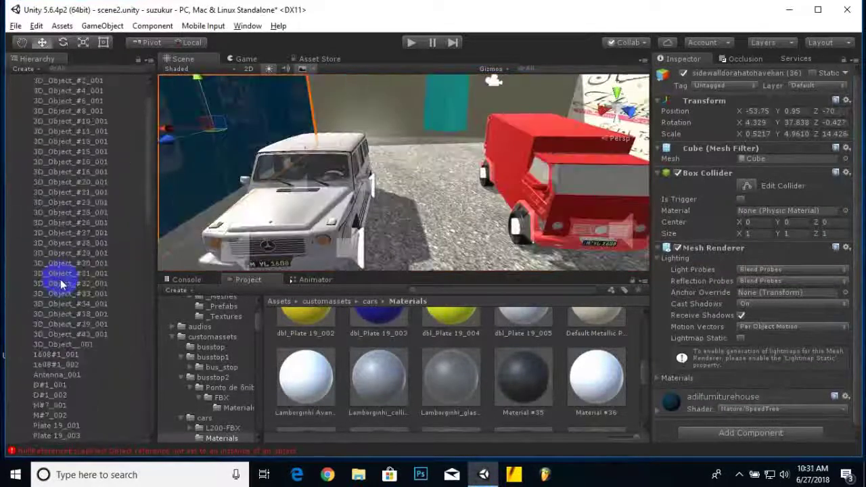
pyautogui.click(20, 100)
pyautogui.click(64, 102)
pyautogui.click(67, 101)
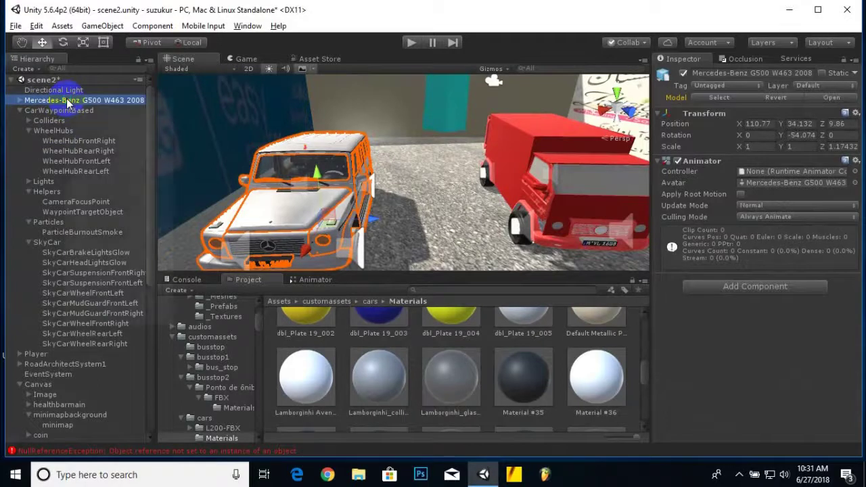
pyautogui.rightClick(67, 100)
pyautogui.click(115, 141)
pyautogui.write('mercedez')
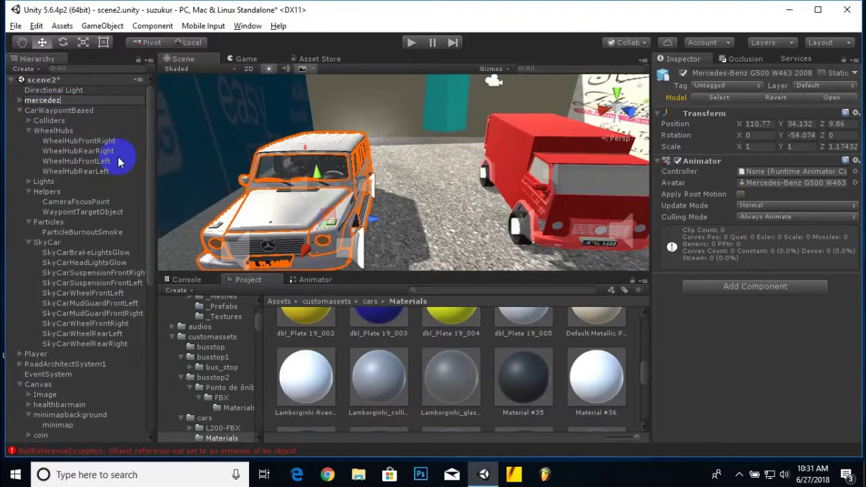
pyautogui.write('body')
pyautogui.press('Return')
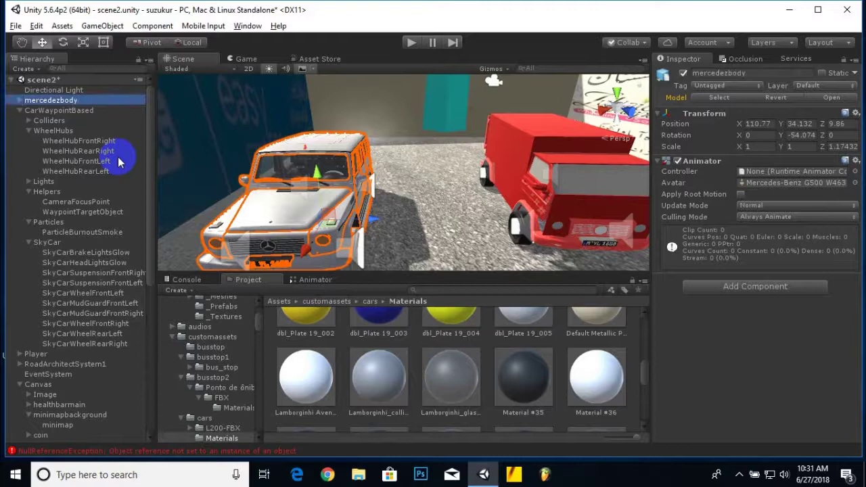
# - Make mercedezbody a child of CarWaypointBased and collapse that car's hierarchy
pyautogui.click(21, 111)
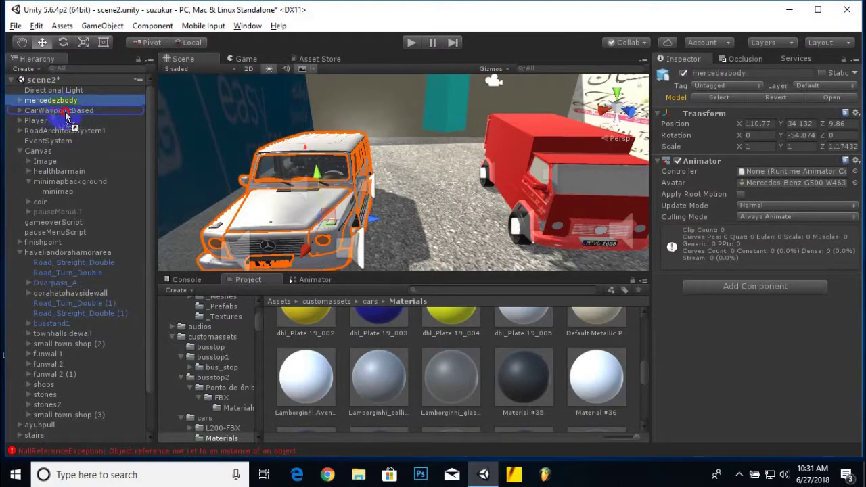
pyautogui.moveTo(64, 117); pyautogui.dragTo(66, 118)
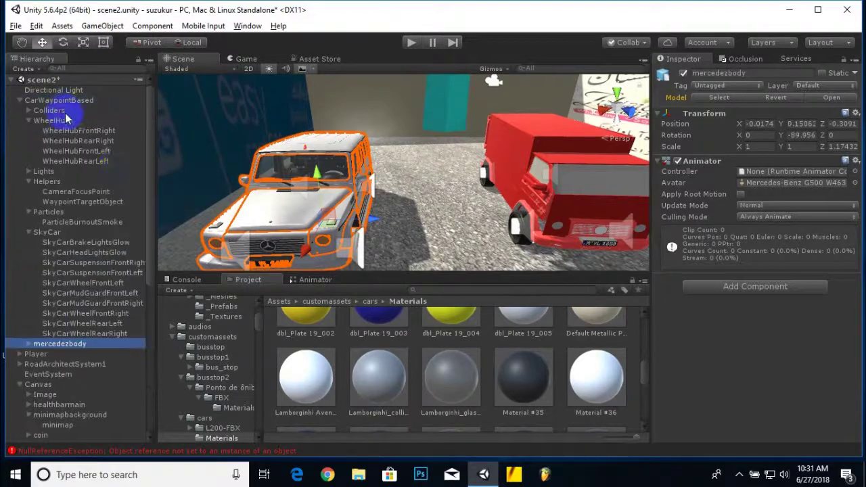
pyautogui.click(20, 100)
# - Play-test the scene, stop it, and check from several angles how mercedezbody sits on its wheels
pyautogui.click(414, 45)
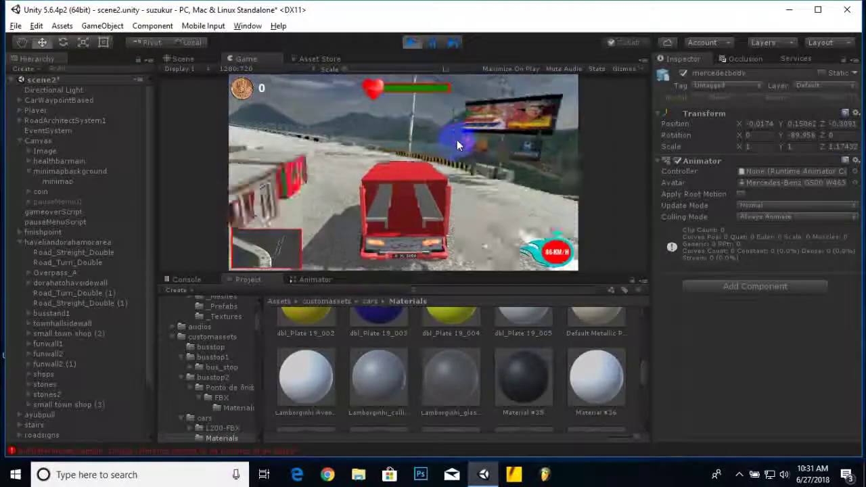
pyautogui.click(411, 42)
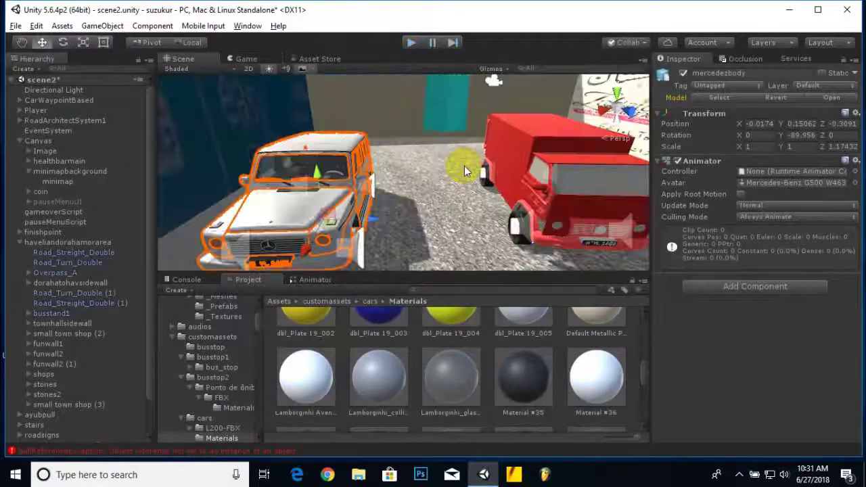
pyautogui.scroll(-3, 426, 154)
pyautogui.keyDown('alt'); pyautogui.moveTo(433, 151); pyautogui.dragTo(326, 192); pyautogui.keyUp('alt')
pyautogui.scroll(2, 326, 192)
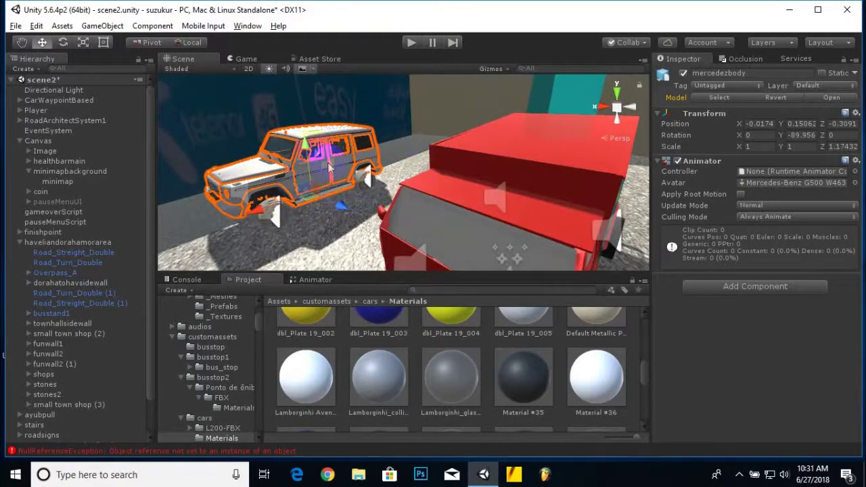
pyautogui.keyDown('alt'); pyautogui.moveTo(328, 162); pyautogui.dragTo(474, 178); pyautogui.keyUp('alt')
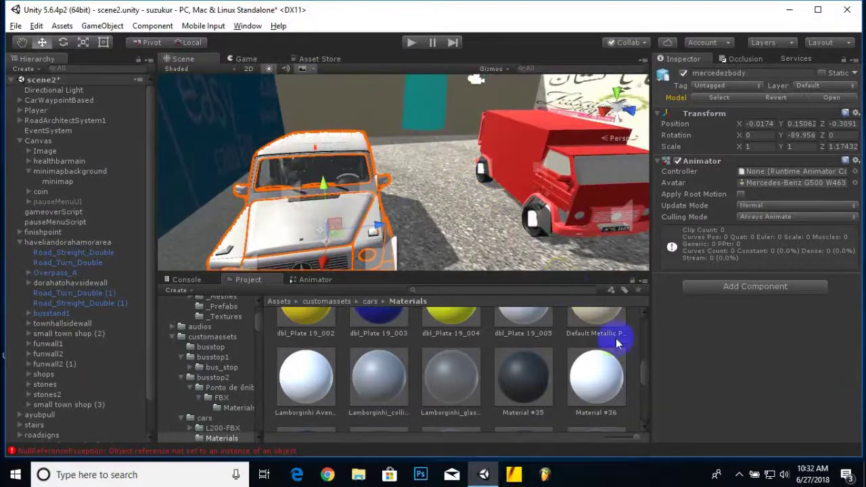
pyautogui.click(740, 474)
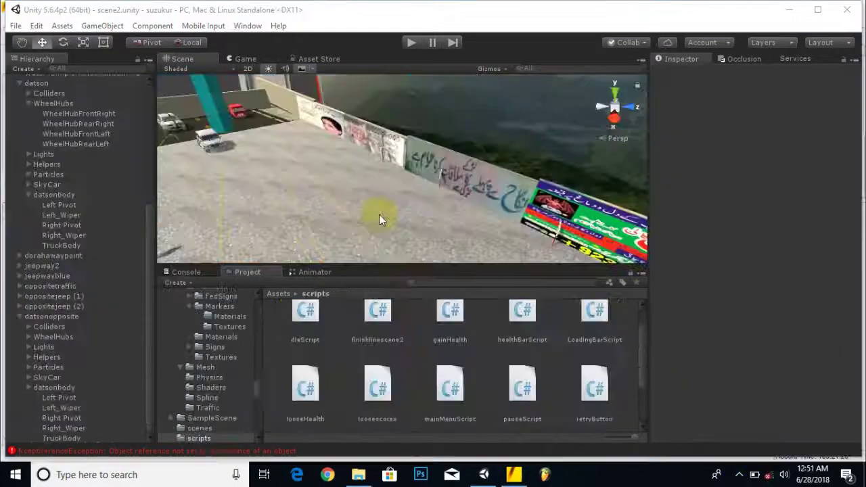
# - Look over the roads, waypoint routes and traffic cars placed around the level
pyautogui.keyDown('alt'); pyautogui.moveTo(379, 215); pyautogui.dragTo(373, 189); pyautogui.keyUp('alt')
pyautogui.scroll(3, 344, 119)
pyautogui.keyDown('alt'); pyautogui.moveTo(343, 122); pyautogui.dragTo(294, 196); pyautogui.keyUp('alt')
pyautogui.keyDown('alt'); pyautogui.moveTo(212, 181); pyautogui.dragTo(294, 186); pyautogui.keyUp('alt')
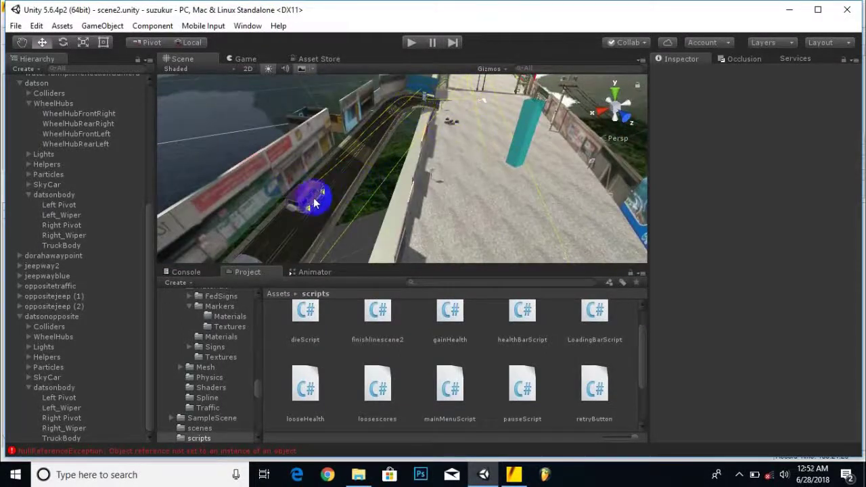
pyautogui.scroll(-5, 453, 141)
pyautogui.keyDown('alt'); pyautogui.moveTo(551, 247); pyautogui.dragTo(452, 157); pyautogui.keyUp('alt')
pyautogui.scroll(5, 454, 161)
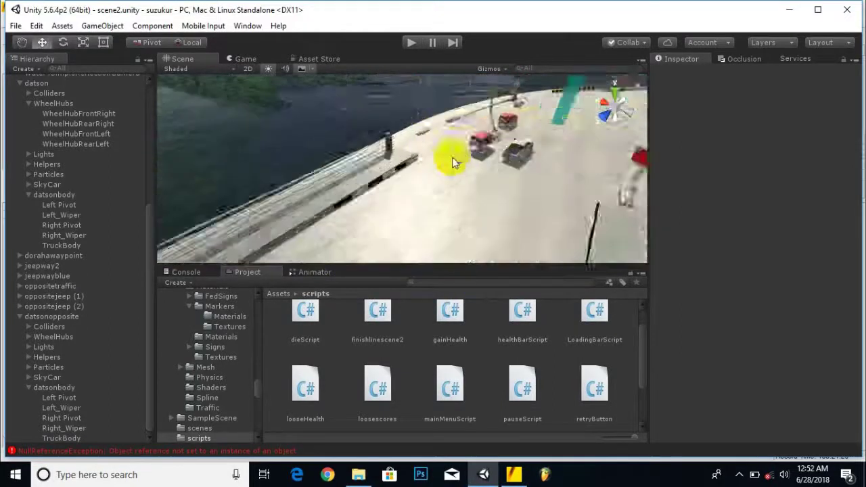
# - Select the red jeep beside the pickup as the whole oppositejeep (2) object and save the scene
pyautogui.click(537, 129)
pyautogui.click(537, 129)
pyautogui.keyDown('alt'); pyautogui.moveTo(538, 151); pyautogui.dragTo(458, 168); pyautogui.keyUp('alt')
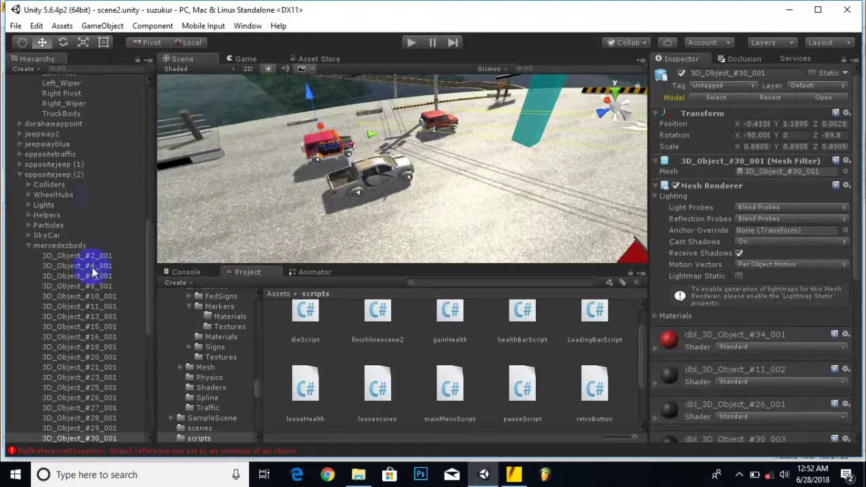
pyautogui.click(48, 175)
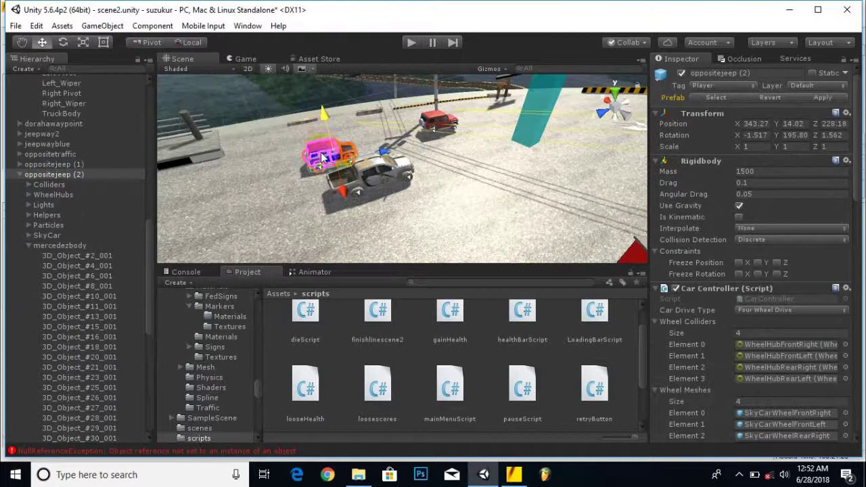
pyautogui.hotkey('ctrl', 's')
# - Examine the surrounding roads and the waypoint routes that the traffic cars follow
pyautogui.scroll(-3, 394, 201)
pyautogui.keyDown('alt'); pyautogui.moveTo(394, 201); pyautogui.dragTo(453, 213); pyautogui.keyUp('alt')
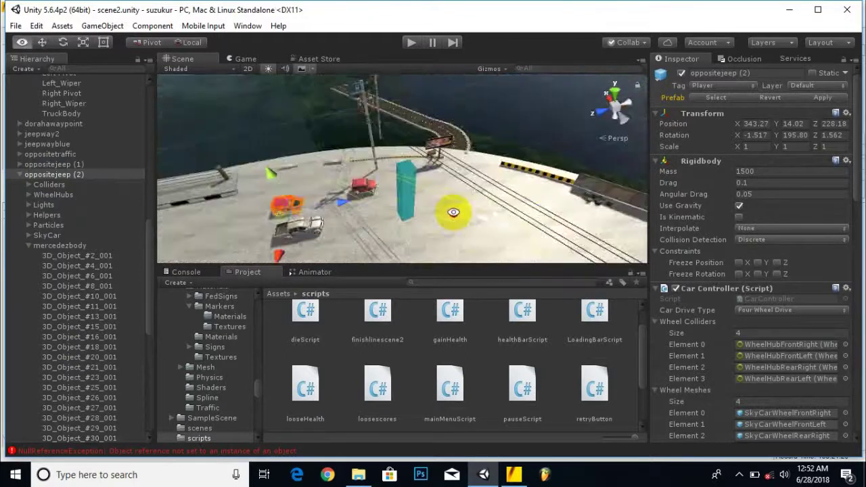
pyautogui.scroll(5, 348, 167)
pyautogui.scroll(-5, 366, 178)
pyautogui.moveTo(367, 180); pyautogui.dragTo(418, 201, button='middle')
pyautogui.keyDown('alt'); pyautogui.moveTo(419, 202); pyautogui.dragTo(393, 176); pyautogui.keyUp('alt')
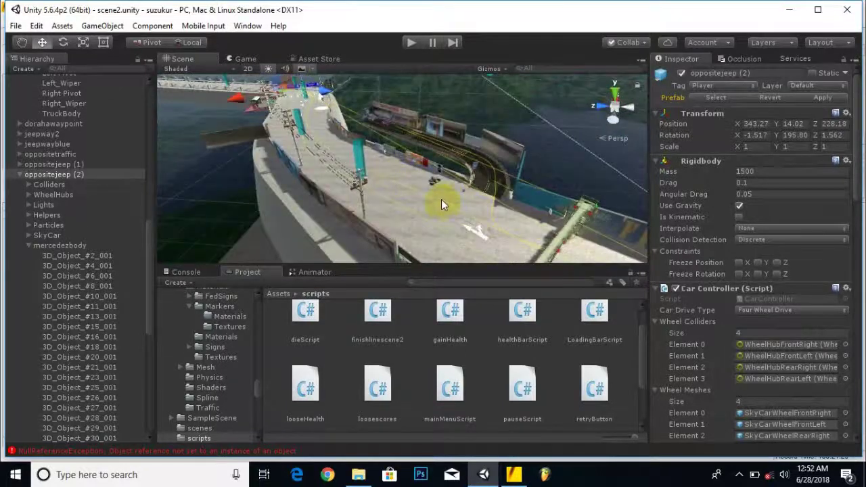
# - Select the whole stones group and move it along the road to X 150.9, Z 113.7
pyautogui.click(482, 200)
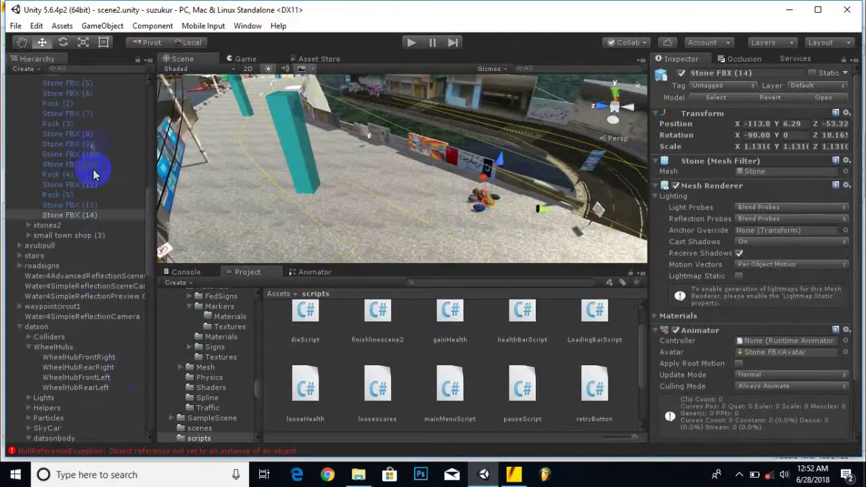
pyautogui.scroll(8, 85, 146)
pyautogui.click(47, 231)
pyautogui.press('f')
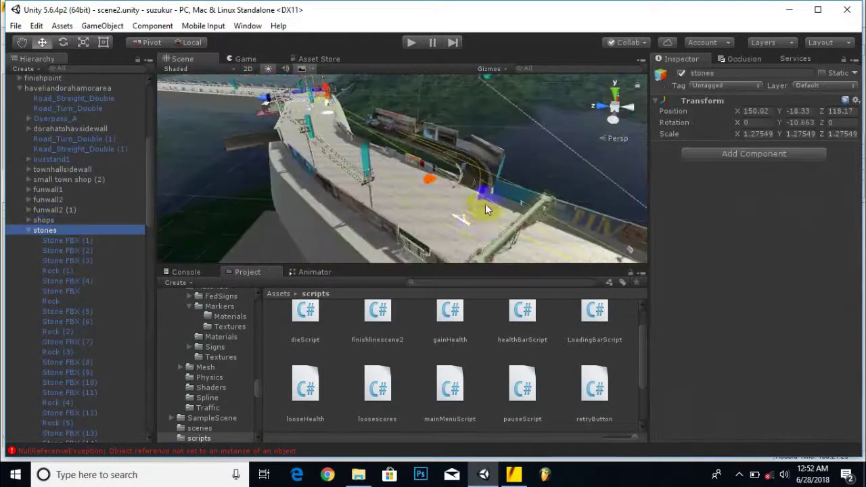
pyautogui.keyDown('alt'); pyautogui.moveTo(355, 198); pyautogui.dragTo(321, 157); pyautogui.keyUp('alt')
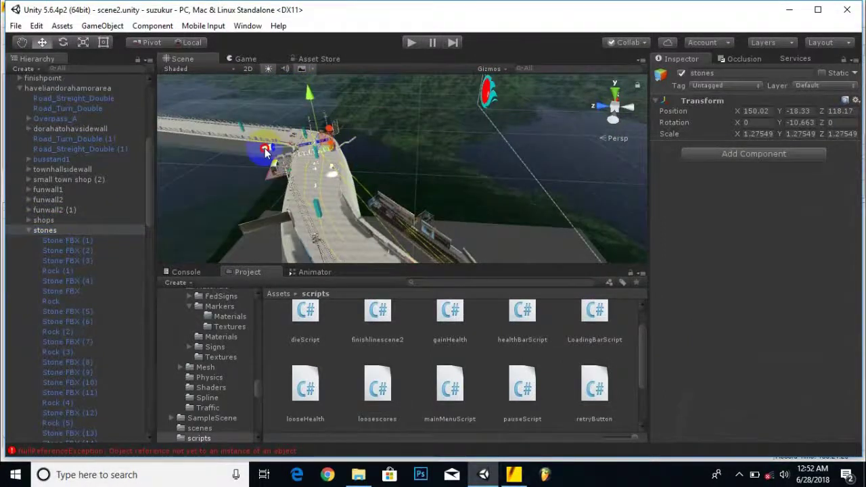
pyautogui.keyDown('alt'); pyautogui.moveTo(269, 150); pyautogui.dragTo(425, 151); pyautogui.keyUp('alt')
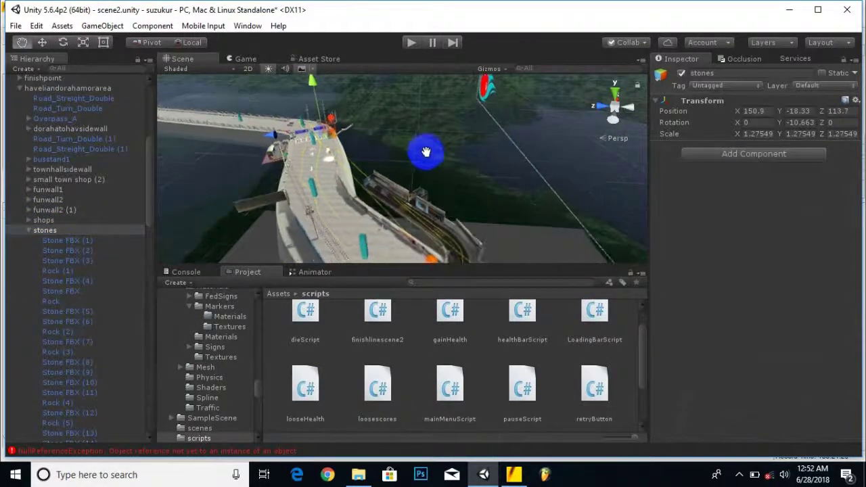
# - Play-test the scene by driving the red vehicle along the road among the traffic cars, and stop the test
pyautogui.click(411, 42)
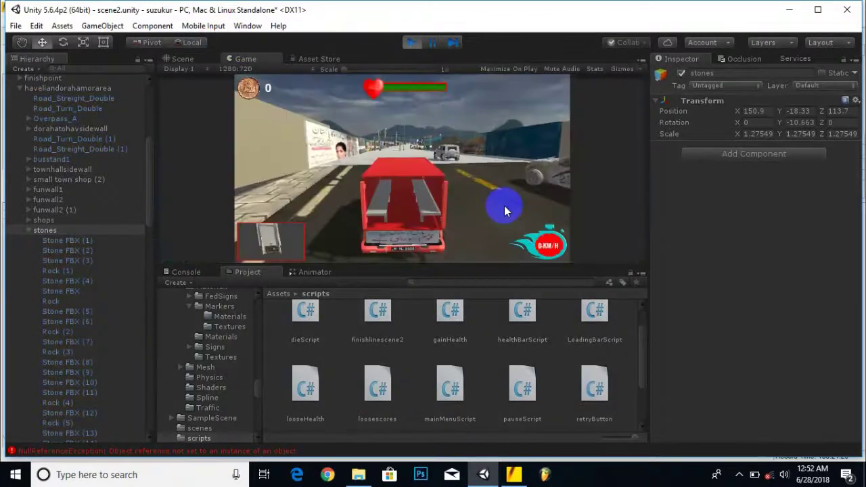
pyautogui.press('Up')
pyautogui.press('Right')
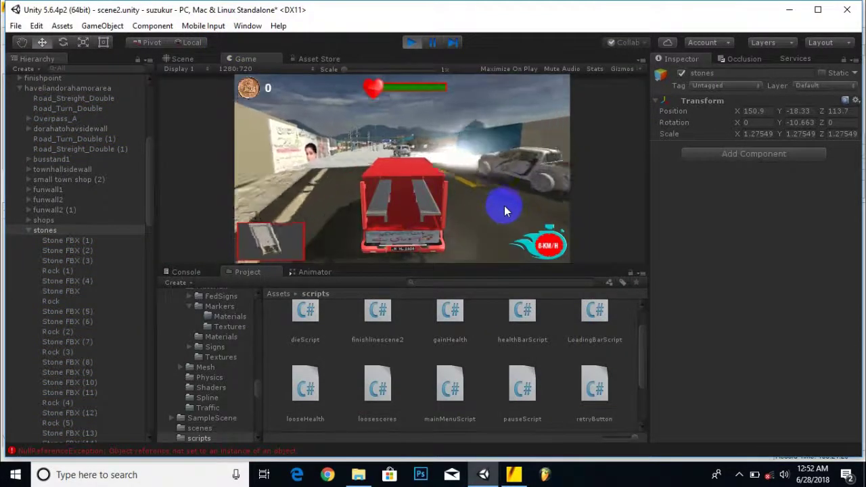
pyautogui.press('Up')
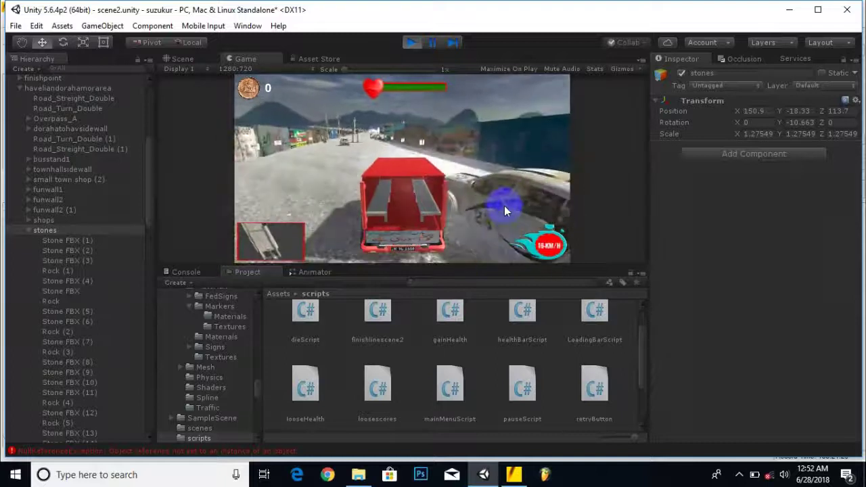
pyautogui.press('Up')
pyautogui.press('Left')
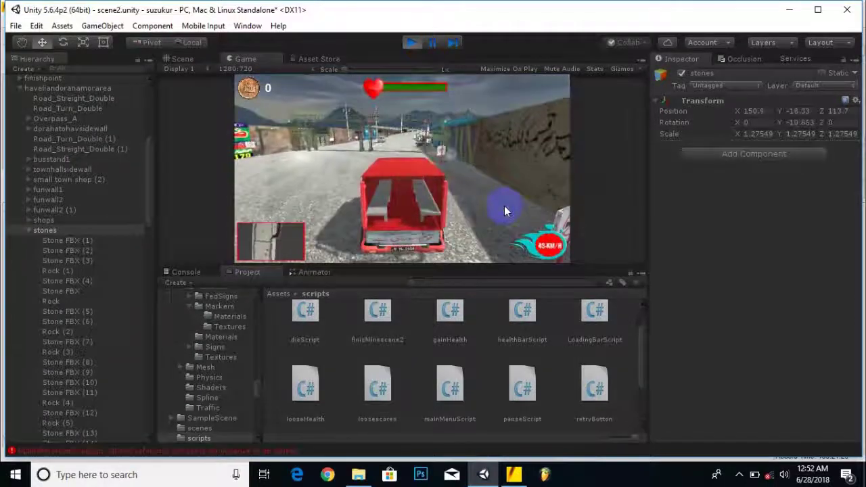
pyautogui.press('Up')
pyautogui.press('Right')
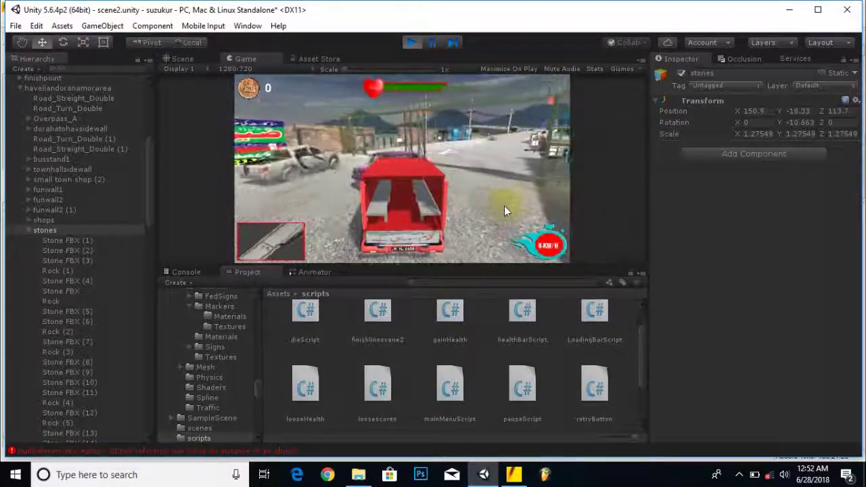
pyautogui.press('Left')
pyautogui.press('Up')
pyautogui.press('Right')
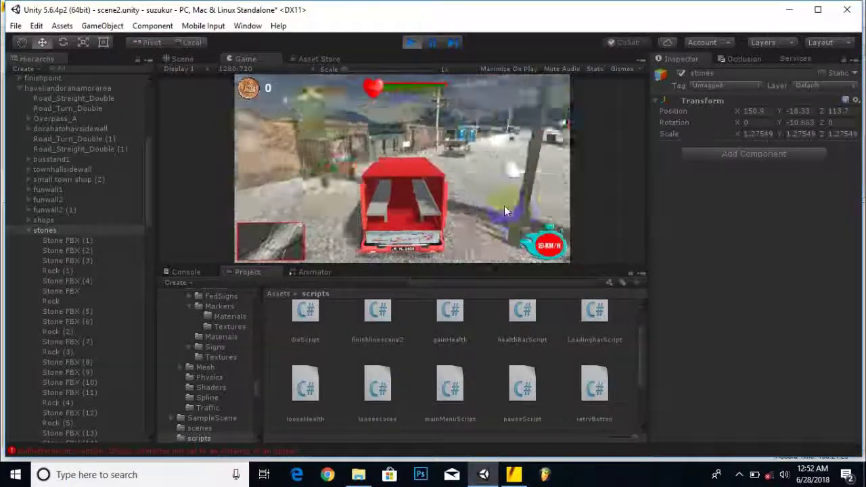
pyautogui.press('Up')
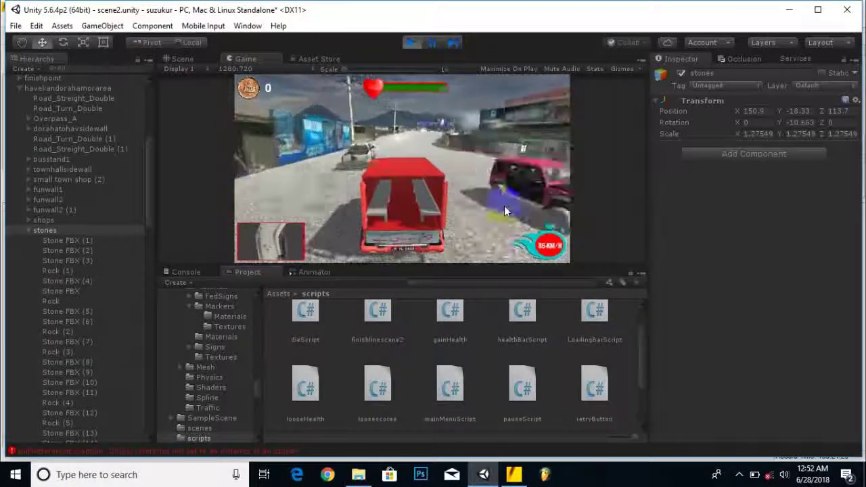
pyautogui.press('Right')
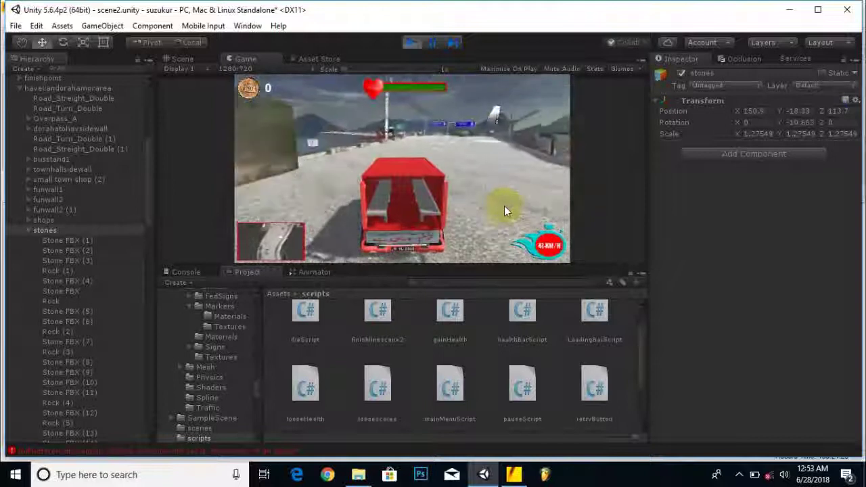
pyautogui.press('Down')
pyautogui.press('Up')
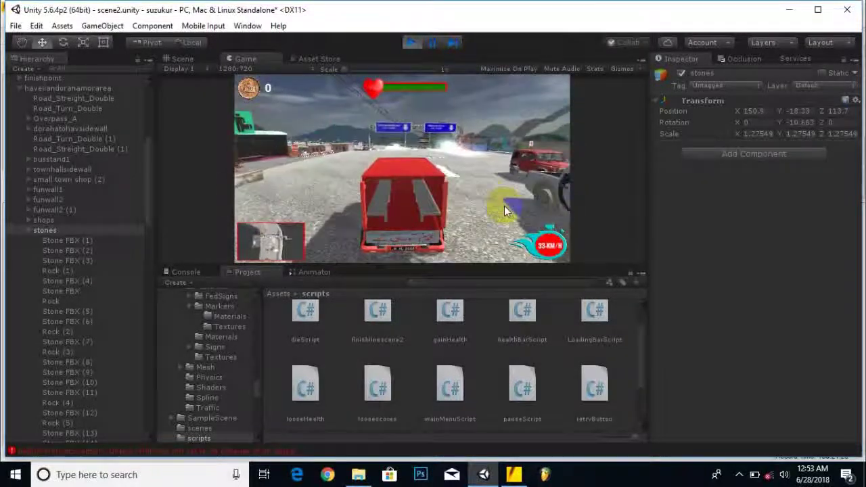
pyautogui.press('Down')
pyautogui.press('Left')
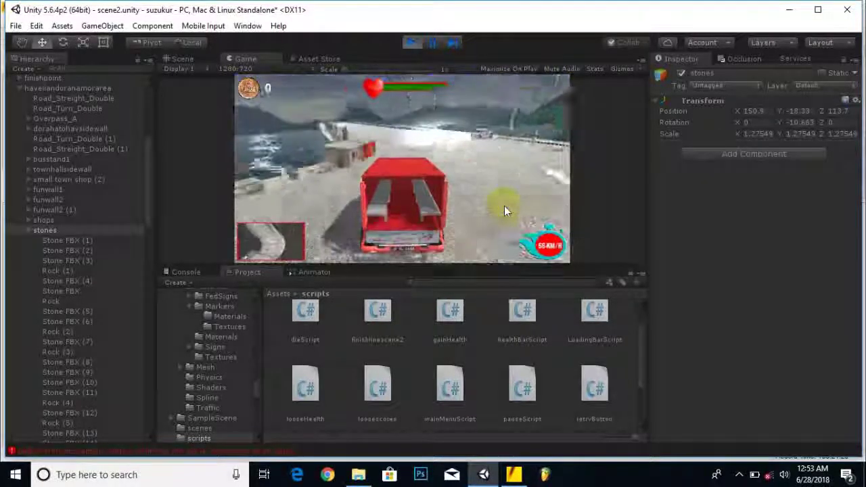
pyautogui.click(406, 42)
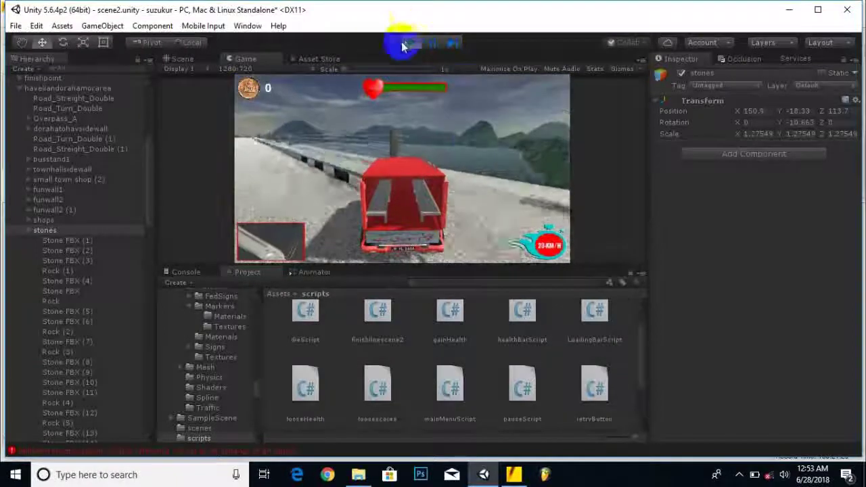
# - Select the side wall sidewalldorahatohavelian (59) at the road's end near the white pickup
pyautogui.moveTo(466, 202); pyautogui.dragTo(436, 170, button='middle')
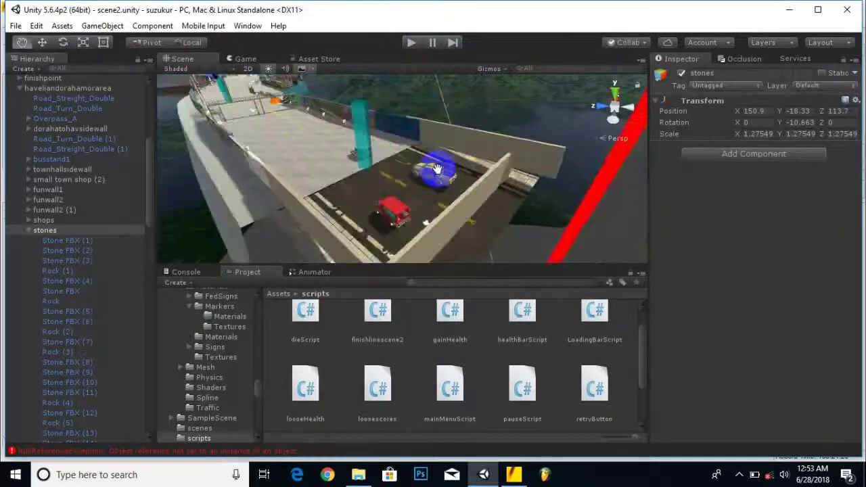
pyautogui.scroll(3, 444, 176)
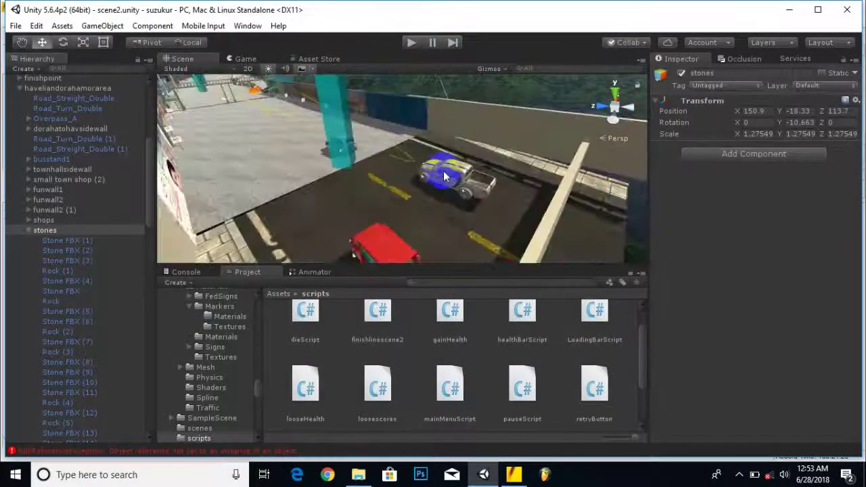
pyautogui.moveTo(465, 184); pyautogui.dragTo(486, 164, button='right')
pyautogui.click(486, 164)
pyautogui.click(507, 158)
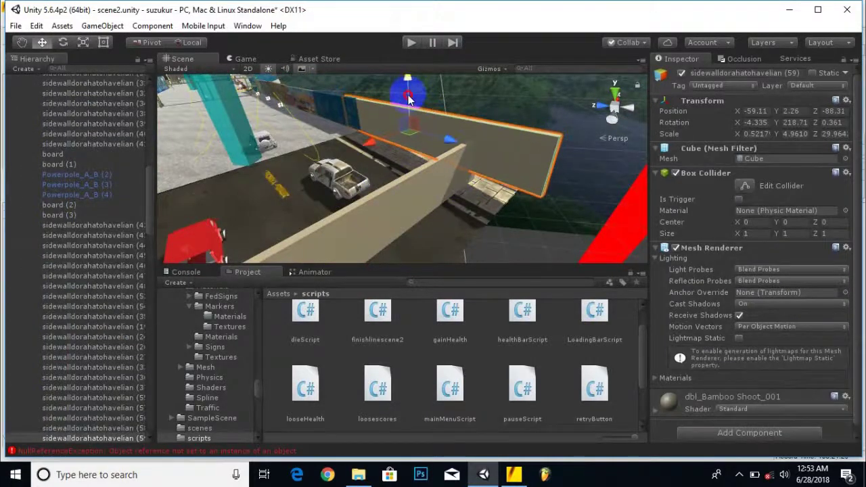